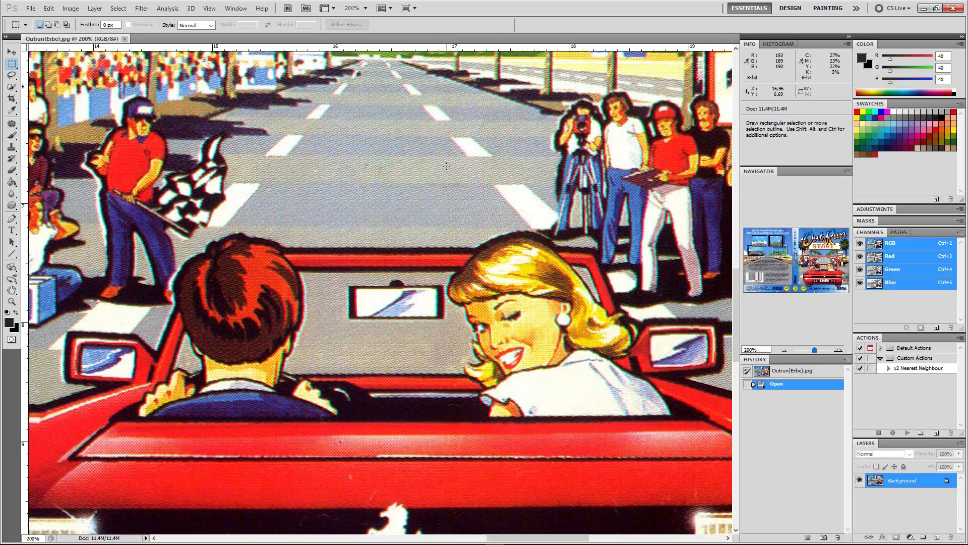
Fit the whole cover on screen and pan from the spine toward the car and spectators.
key("ctrl+0")
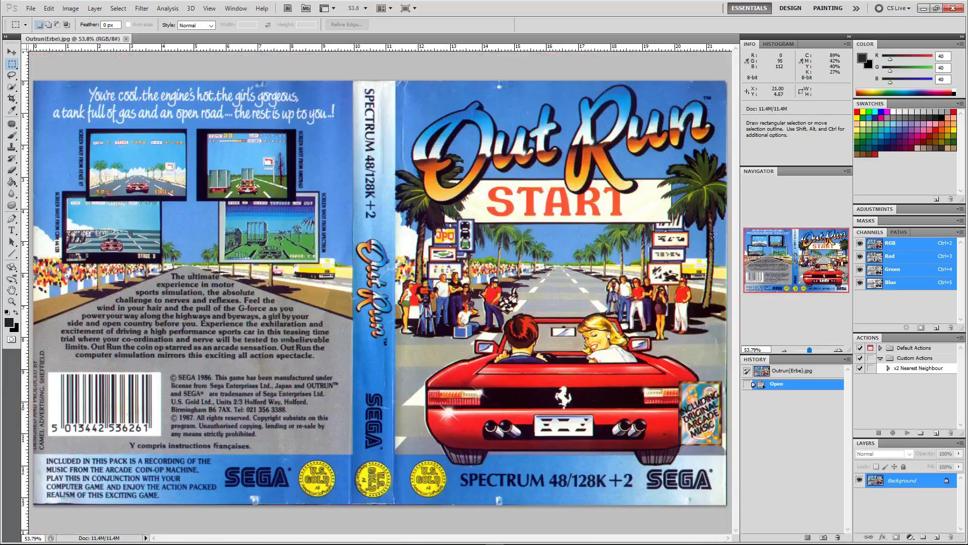
scroll(794, 264, "up", 3)
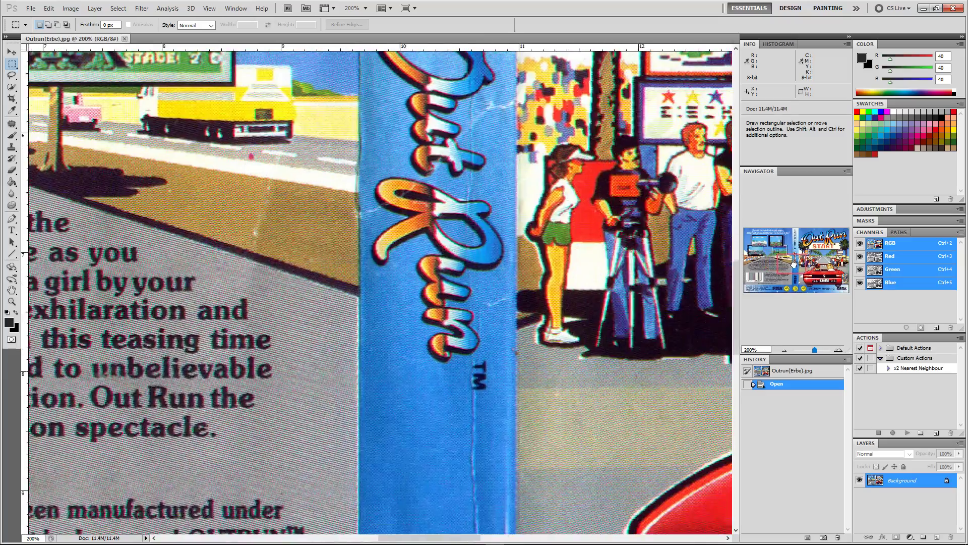
left_click_drag(793, 264, 828, 262)
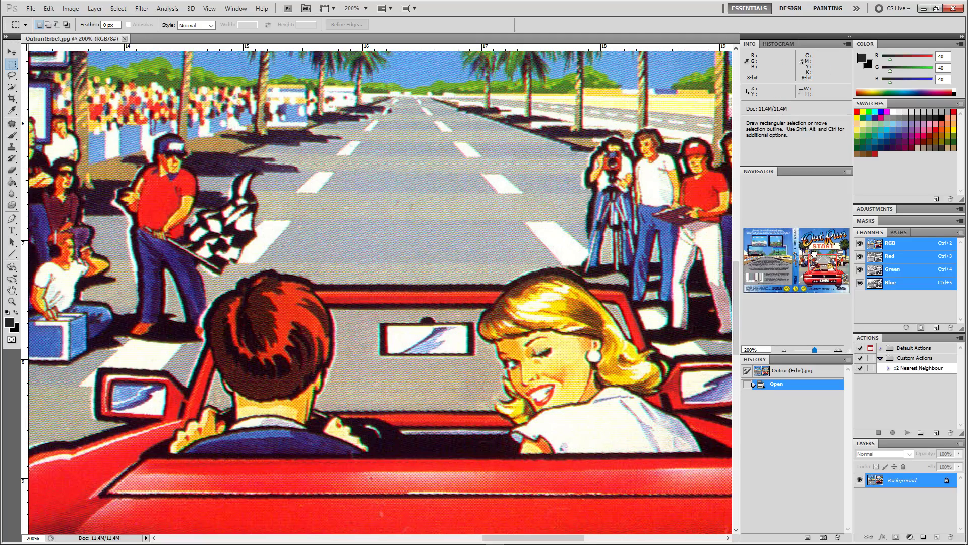
left_click_drag(814, 253, 815, 259)
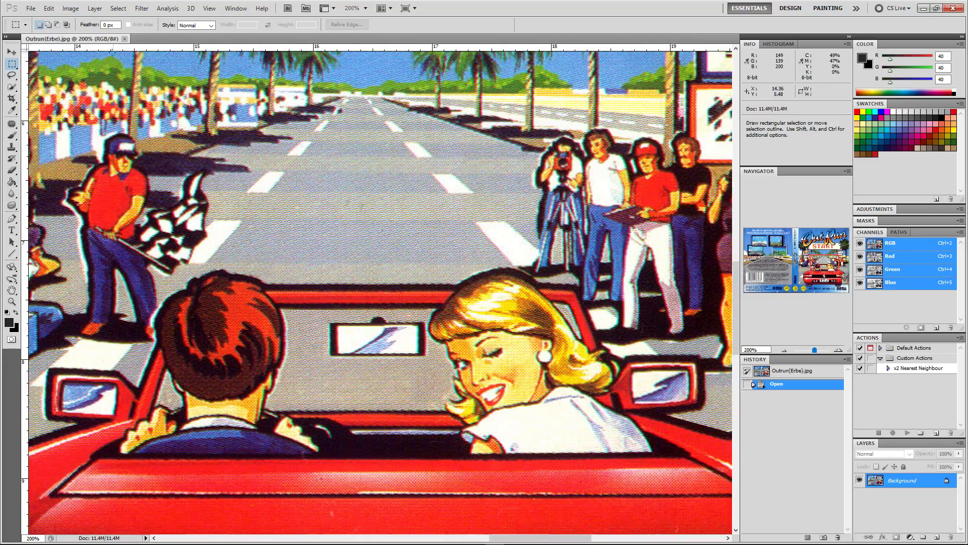
Resize the scan to 600 pixels/inch using Bicubic Smoother resampling.
left_click(73, 9)
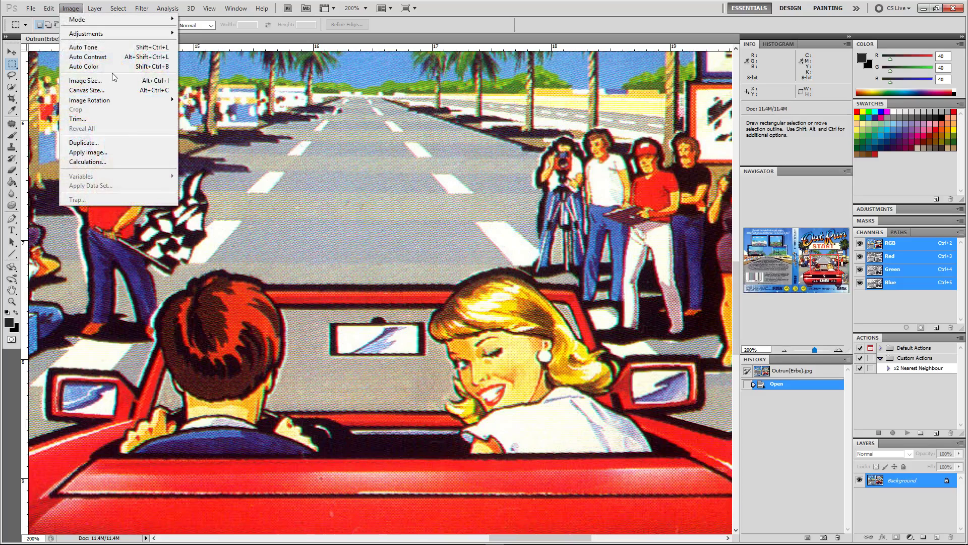
left_click(87, 81)
left_click(468, 281)
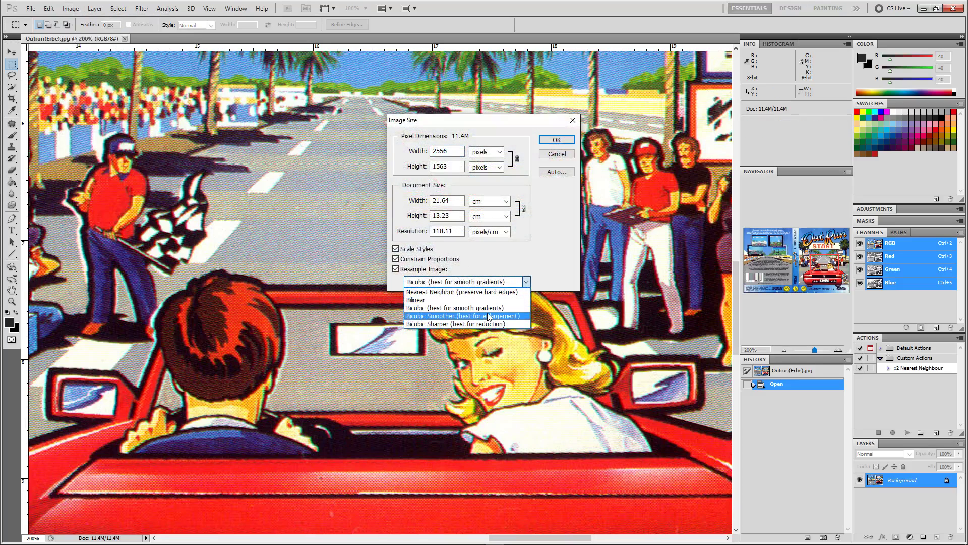
left_click(482, 311)
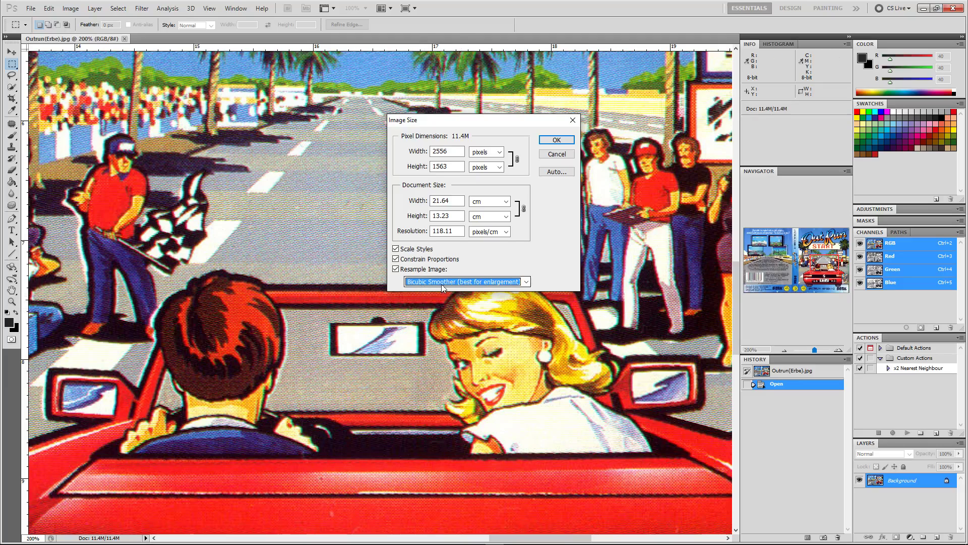
left_click(486, 232)
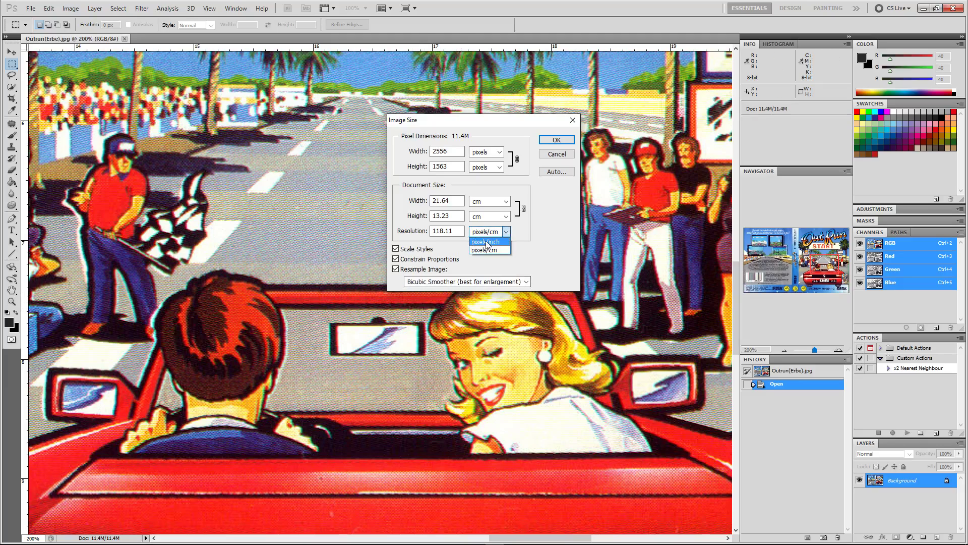
left_click(487, 241)
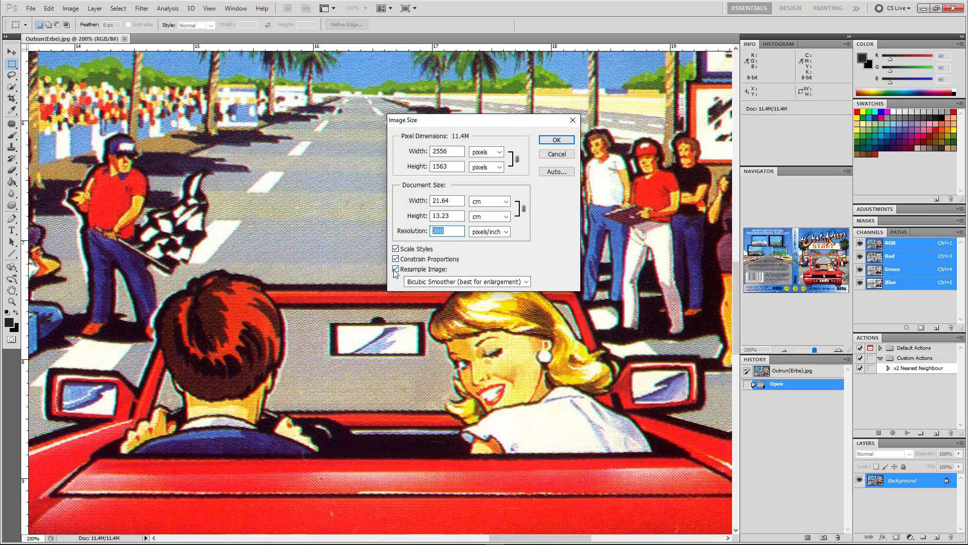
type("600")
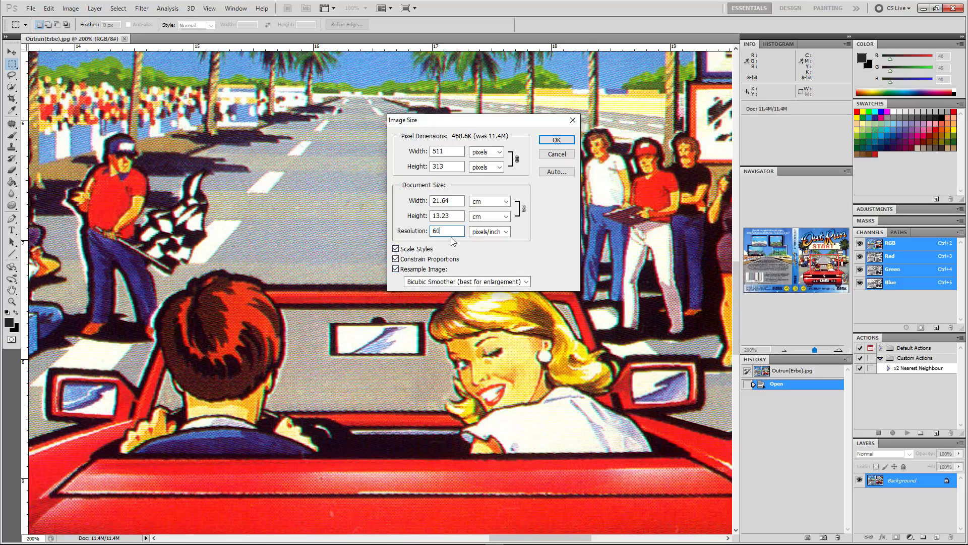
left_click(557, 140)
mouse_move(802, 256)
left_mouse_down()
mouse_move(805, 243)
mouse_move(811, 261)
left_mouse_up()
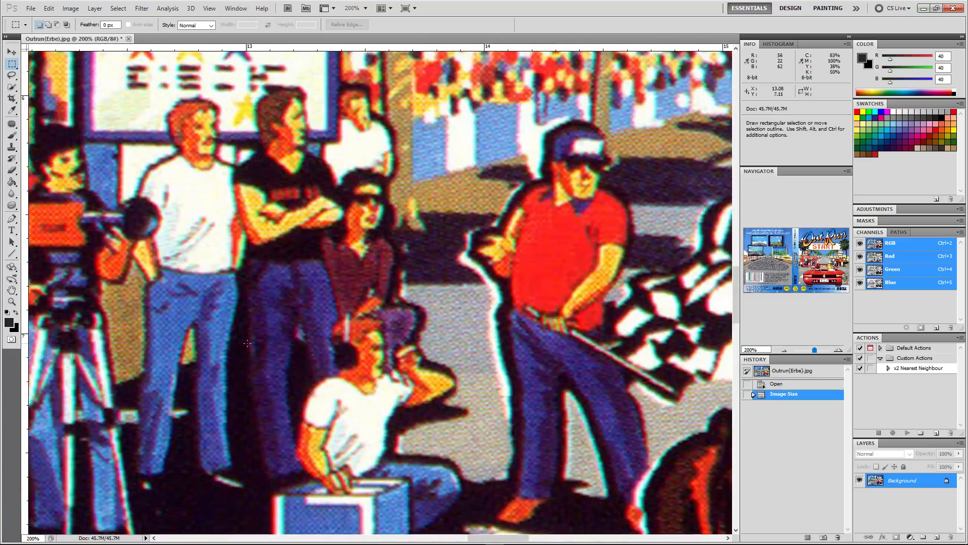
Inspect the enlarged crowd at 300%, then duplicate the Background layer as Background copy.
key("ctrl+plus")
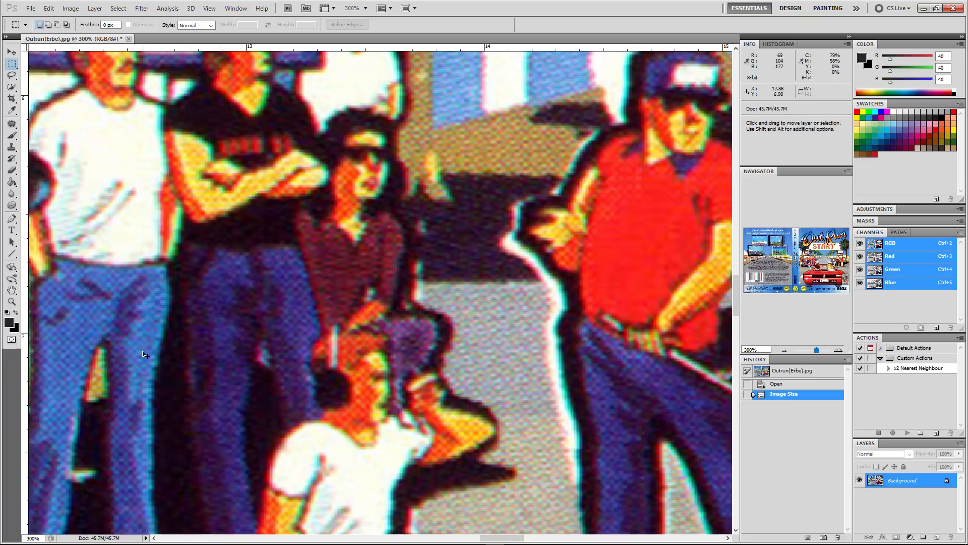
key("ctrl+minus")
key("ctrl+minus")
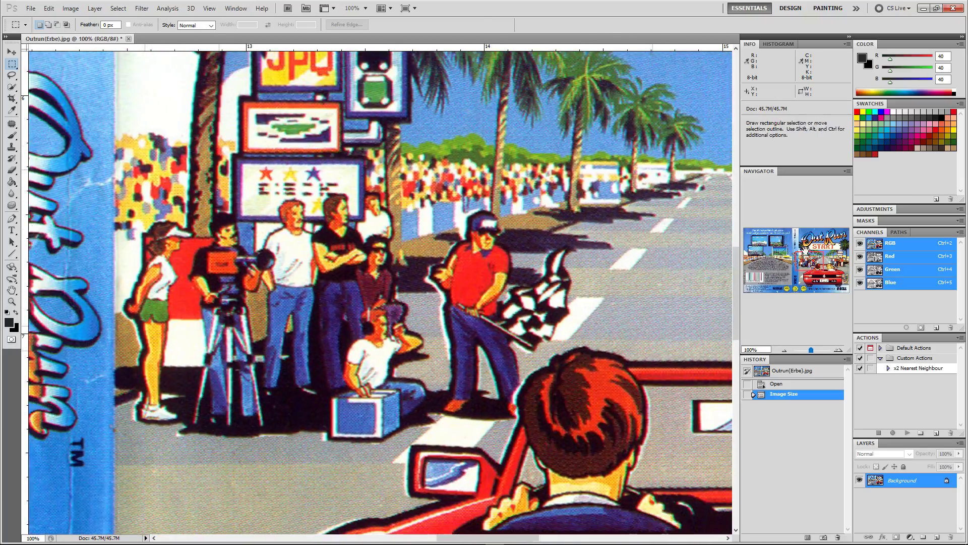
left_click_drag(801, 252, 827, 260)
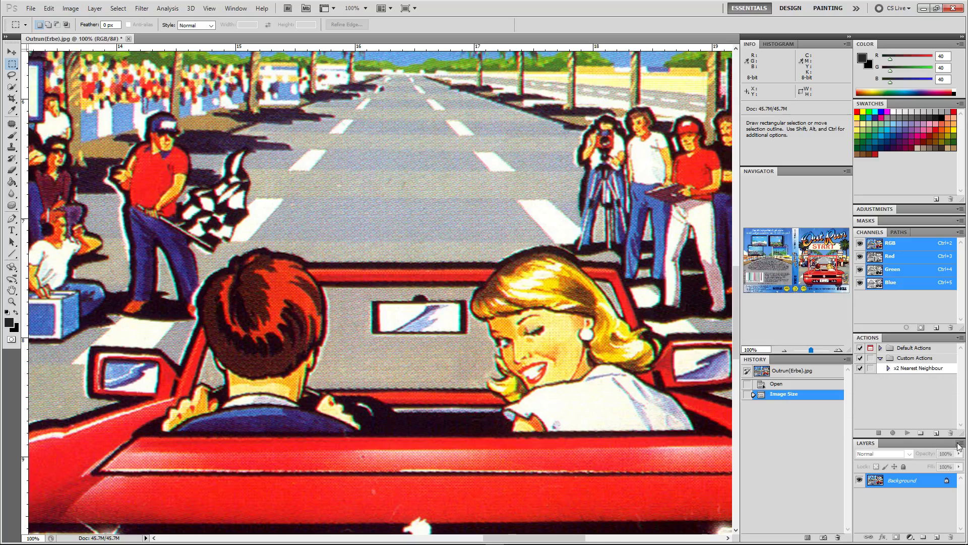
left_click(960, 445)
left_click(875, 203)
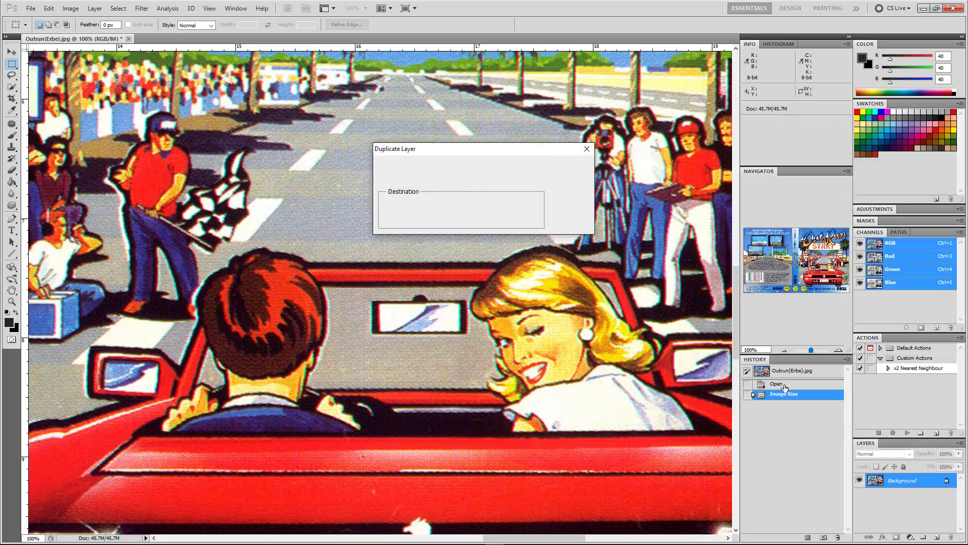
key("Return")
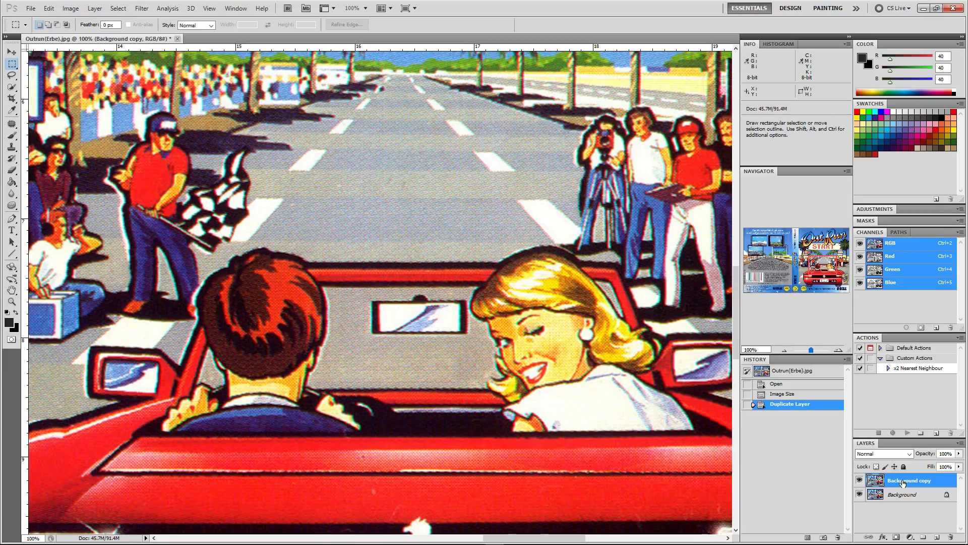
Apply a 2-pixel Median noise filter to the Background copy layer.
left_click(142, 9)
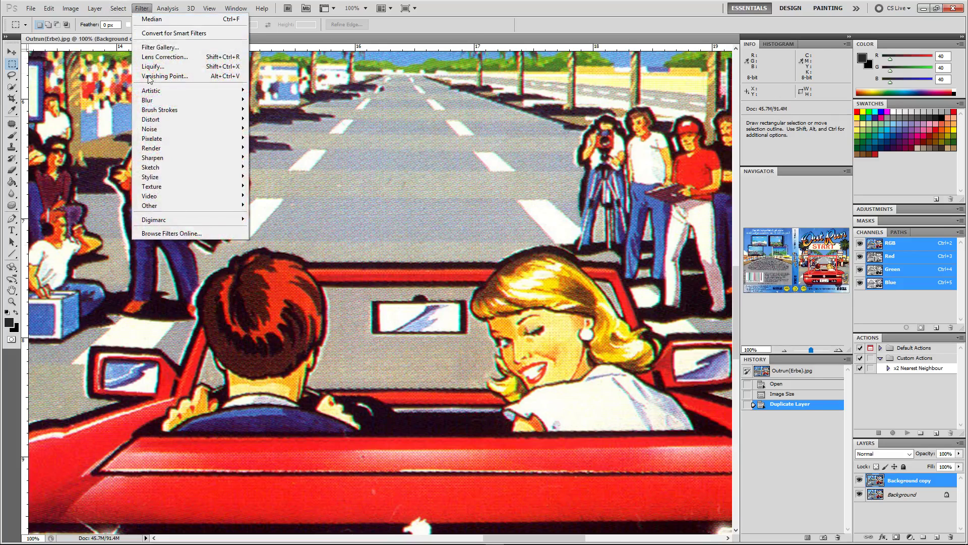
mouse_move(166, 132)
left_click(96, 151)
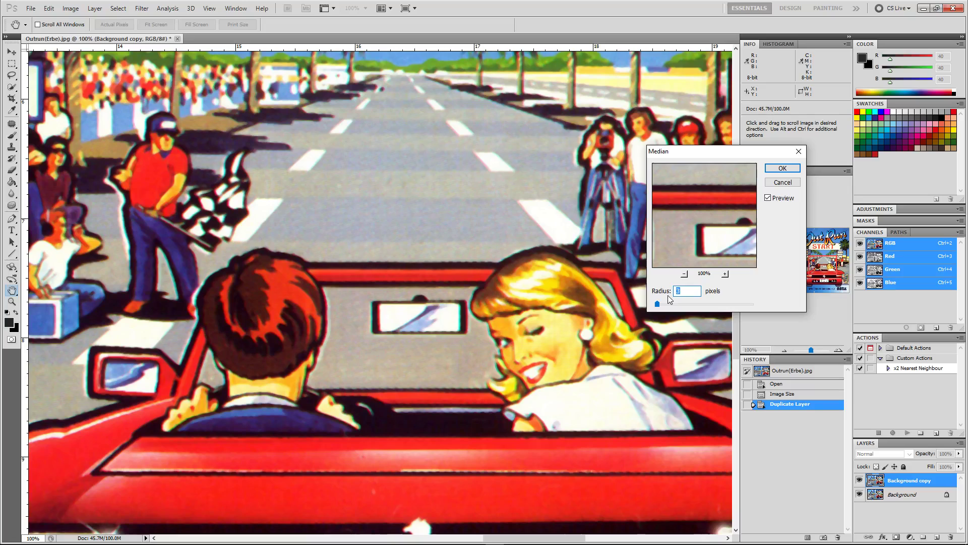
type("4")
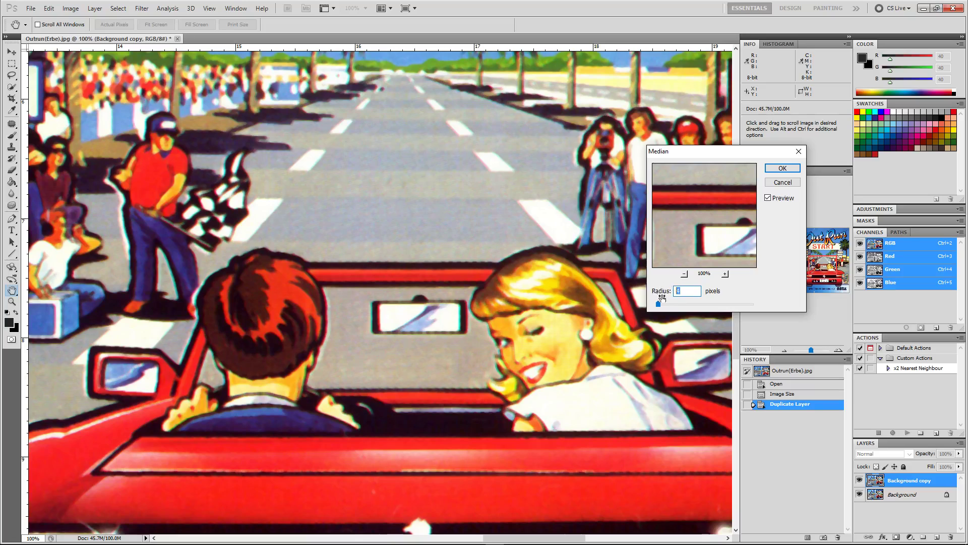
type("1")
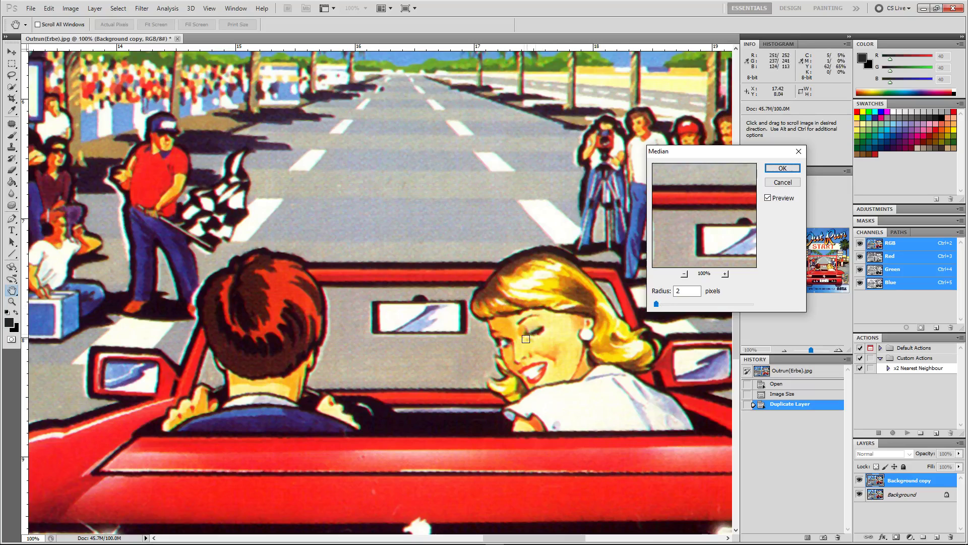
key("Return")
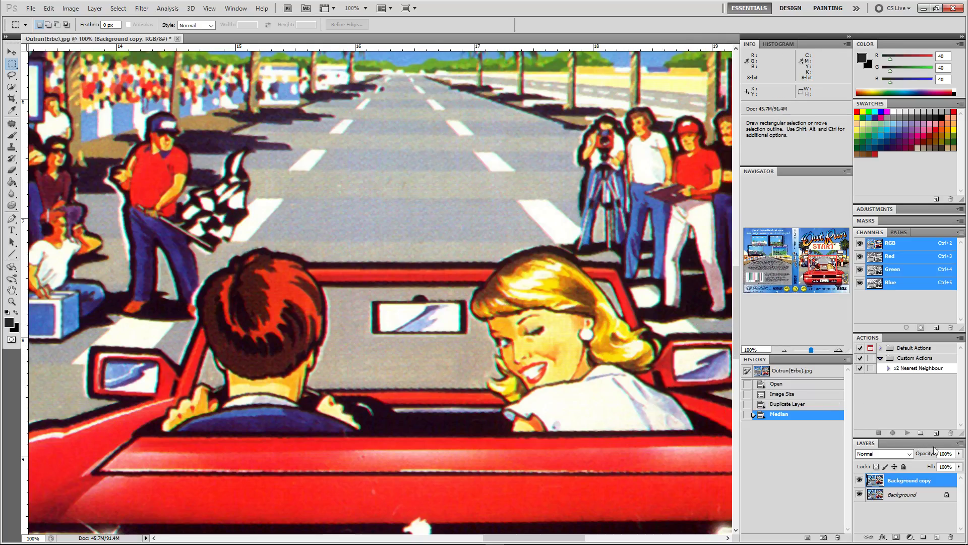
Set the Background copy layer's opacity to 75%.
type("75")
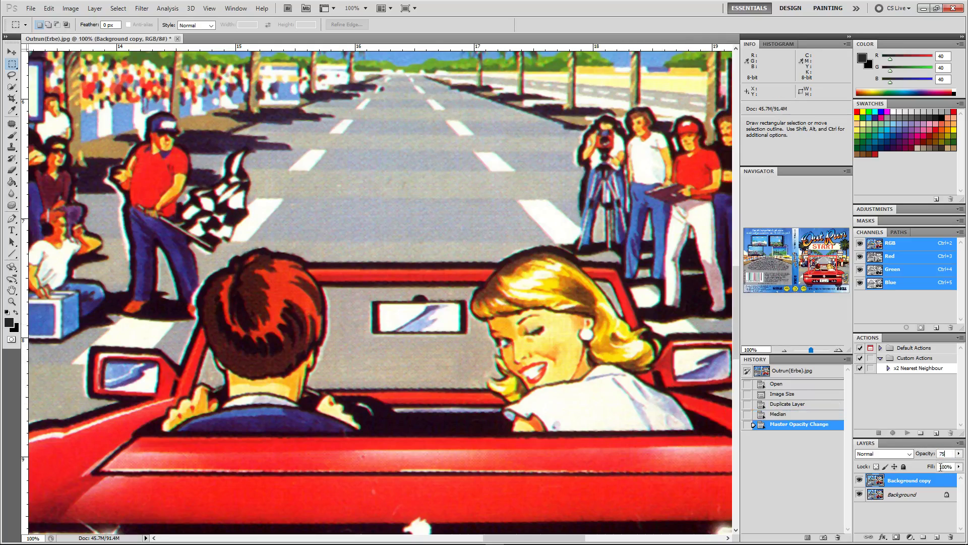
key("Tab")
left_click(924, 520)
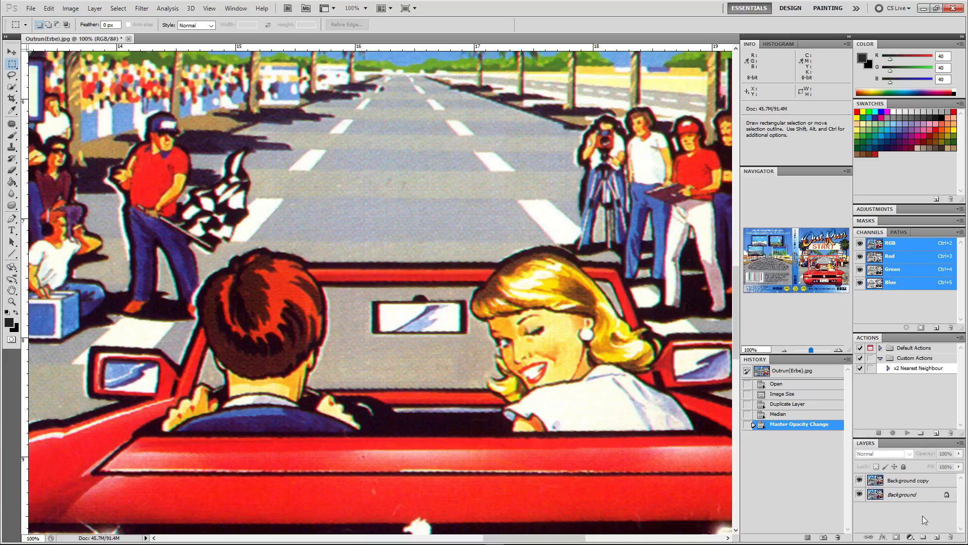
left_click(897, 494)
Rename the Background copy layer to '2' and reselect the Background layer.
double_click(896, 481)
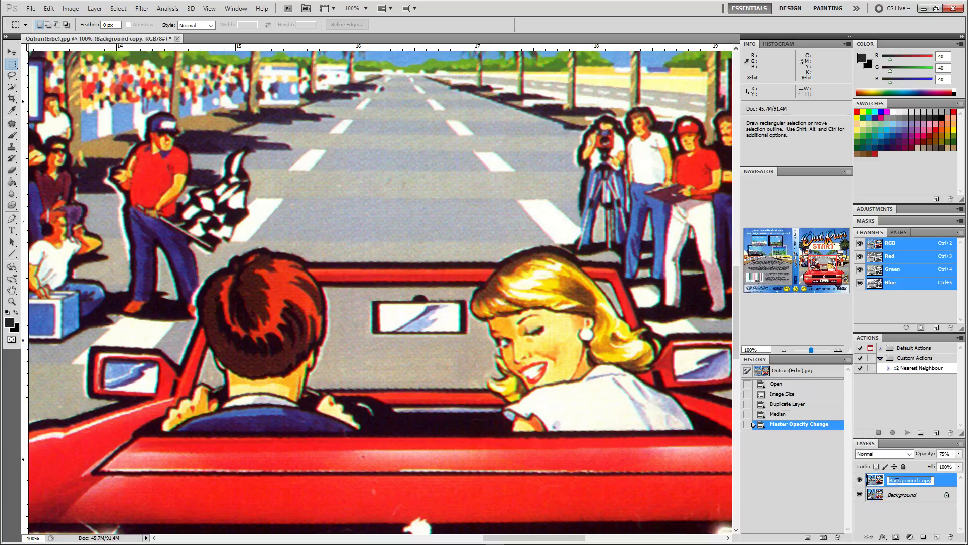
type("2")
key("Return")
left_click(893, 489)
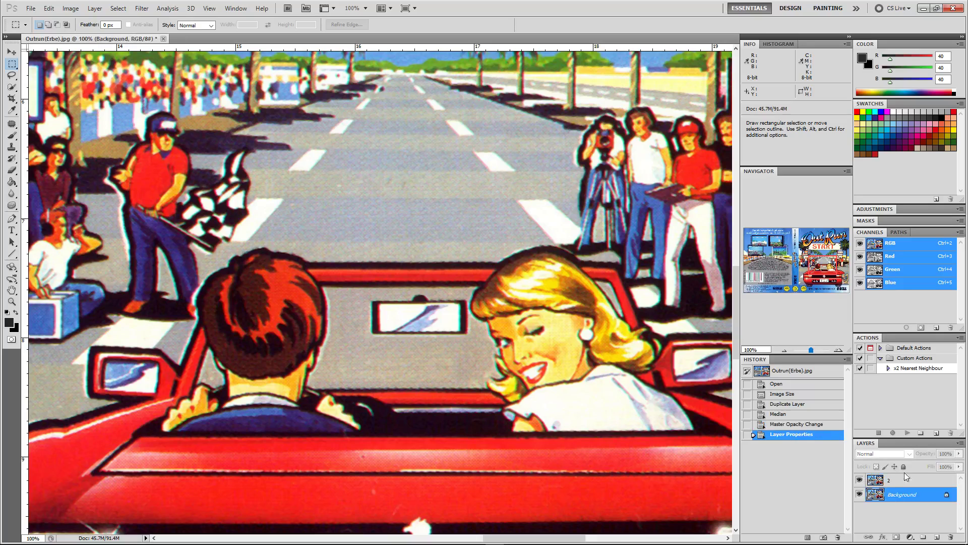
Duplicate the Background as layer '3', move it above layer 2, and set 50% opacity.
left_click(959, 443)
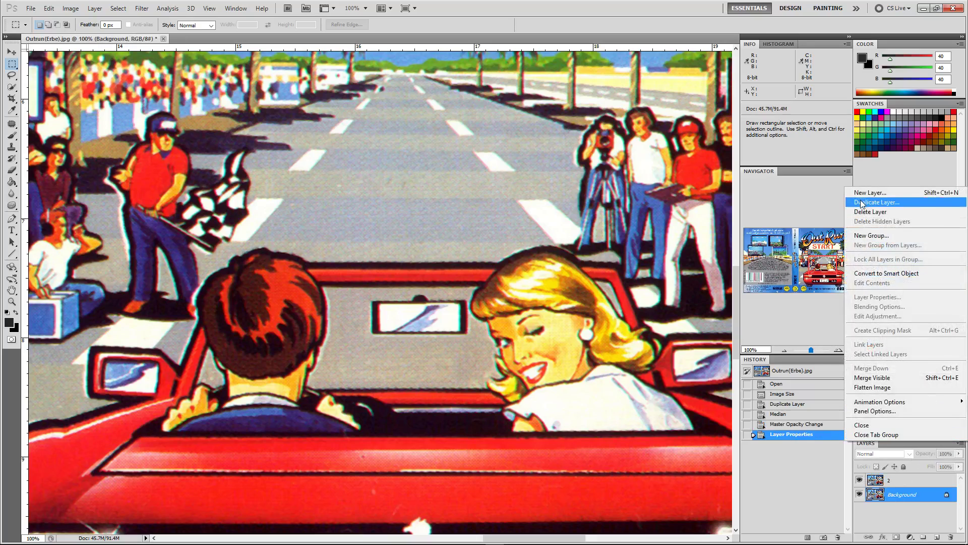
left_click(903, 204)
type("3")
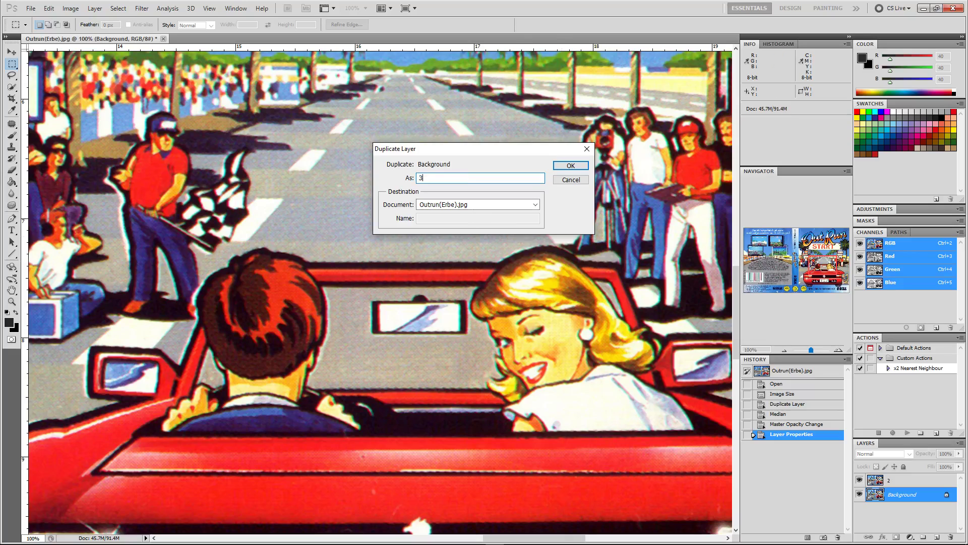
key("Return")
left_click_drag(897, 499, 898, 479)
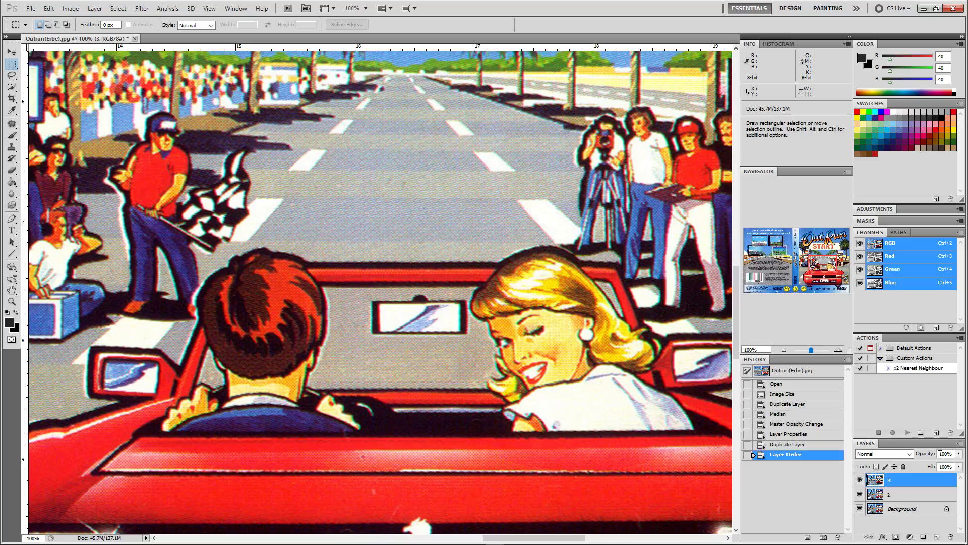
type("50")
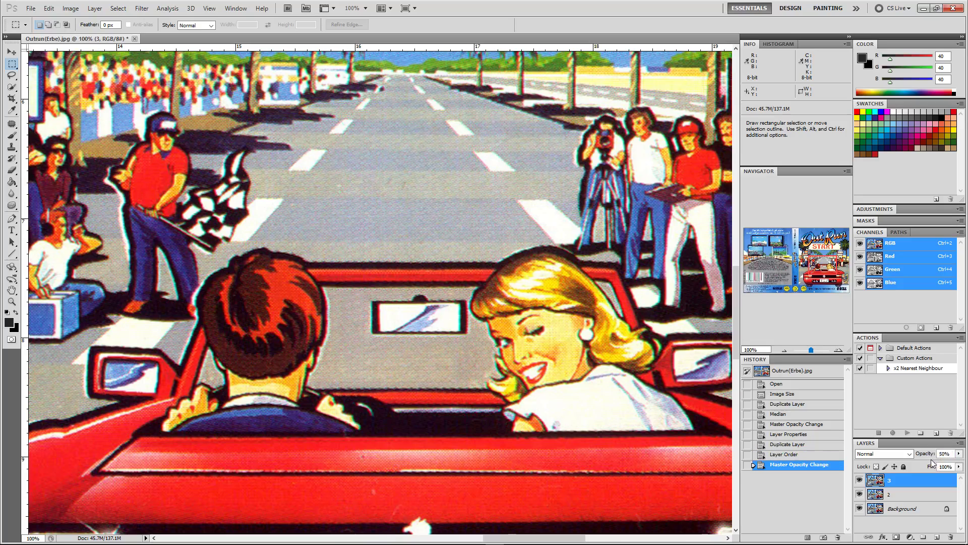
left_click(142, 8)
Apply Despeckle to layer 3 five times, compare with one pass, then restore all five.
mouse_move(155, 132)
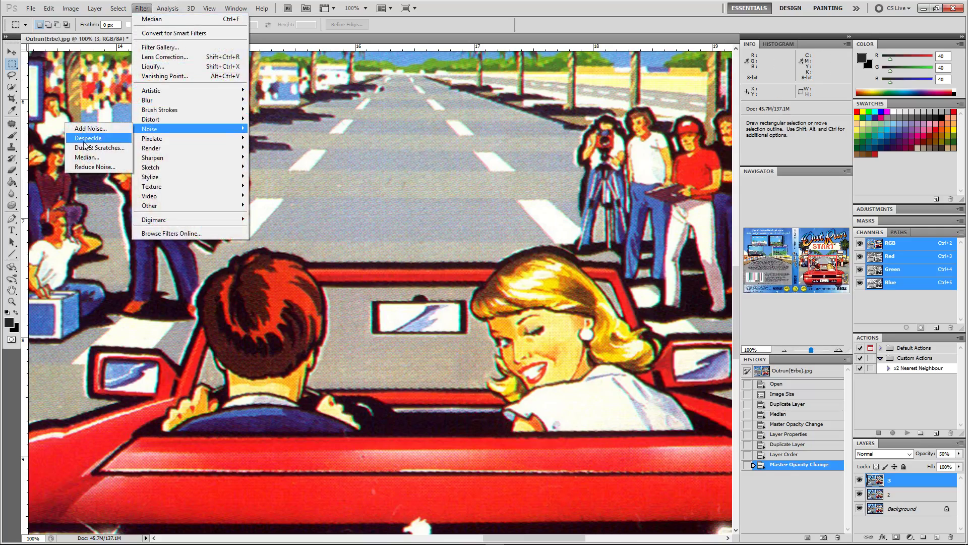
left_click(83, 141)
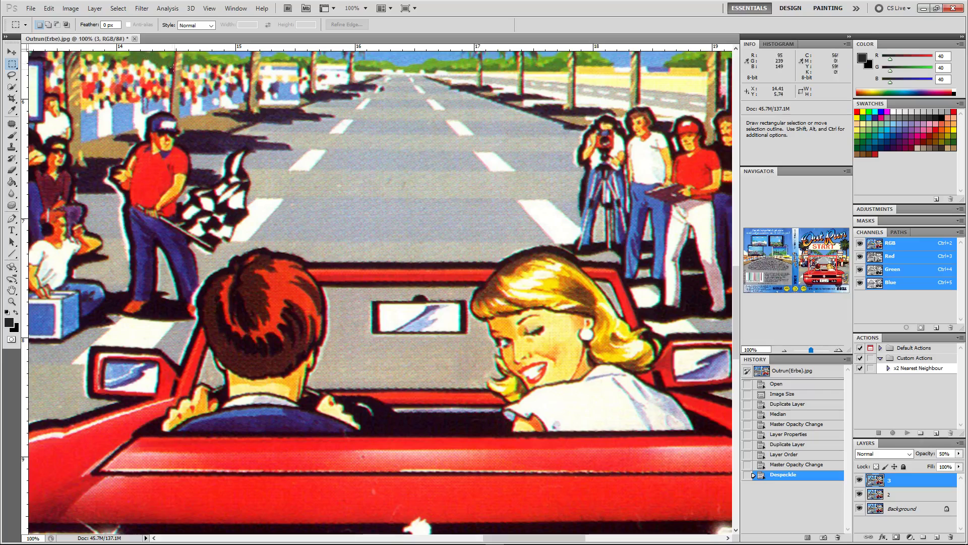
left_click(141, 9)
left_click(146, 19)
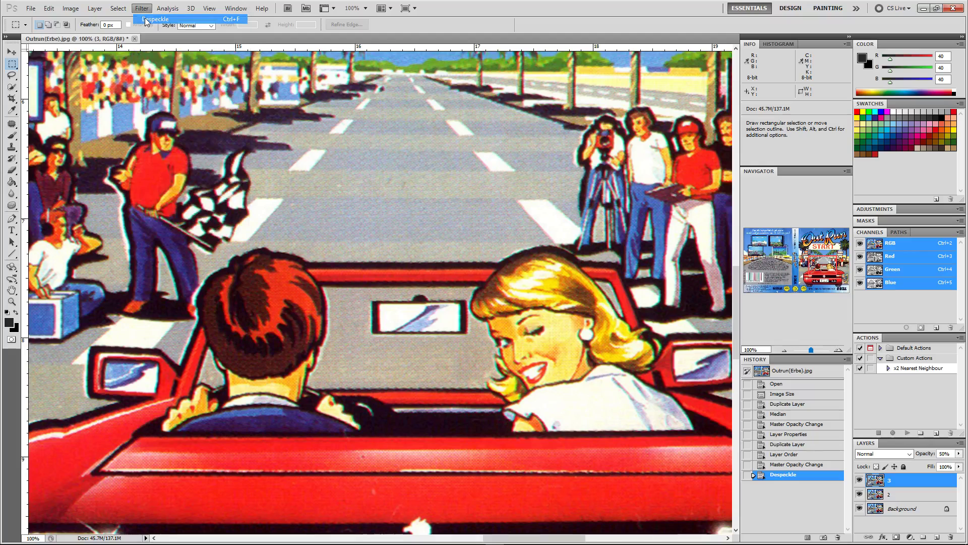
left_click(142, 8)
left_click(146, 19)
left_click(141, 9)
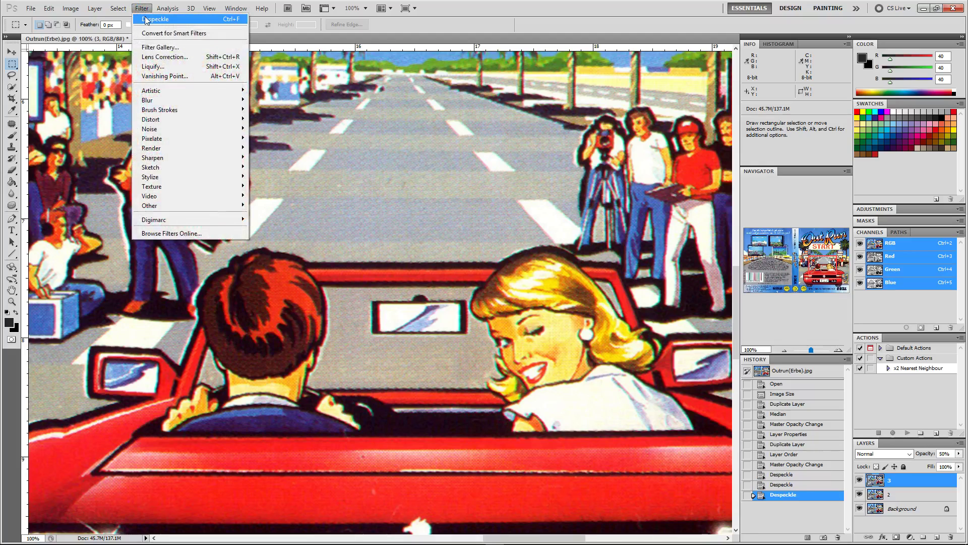
left_click(146, 19)
left_click(142, 9)
left_click(146, 20)
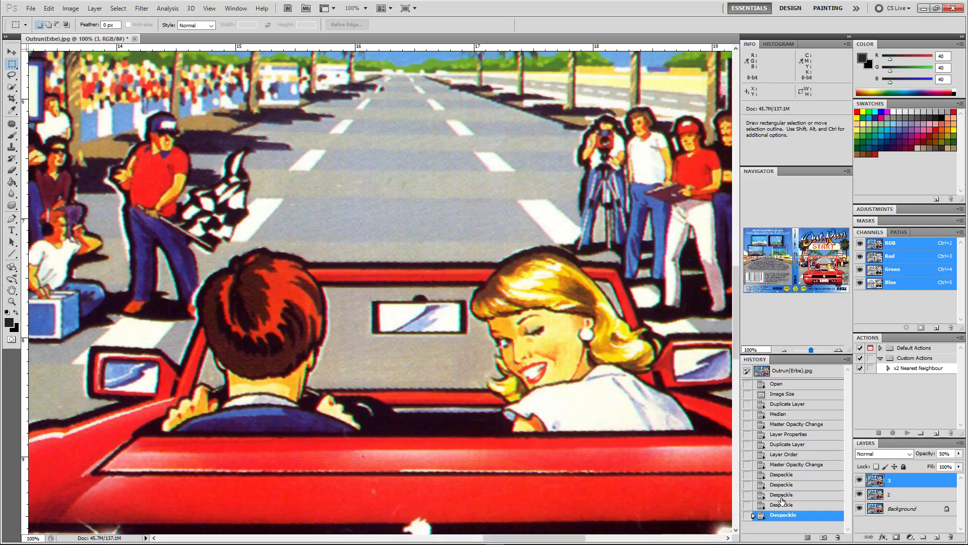
key("ctrl+alt+z")
key("ctrl+alt+z")
key("ctrl+alt+z")
key("ctrl+alt+z")
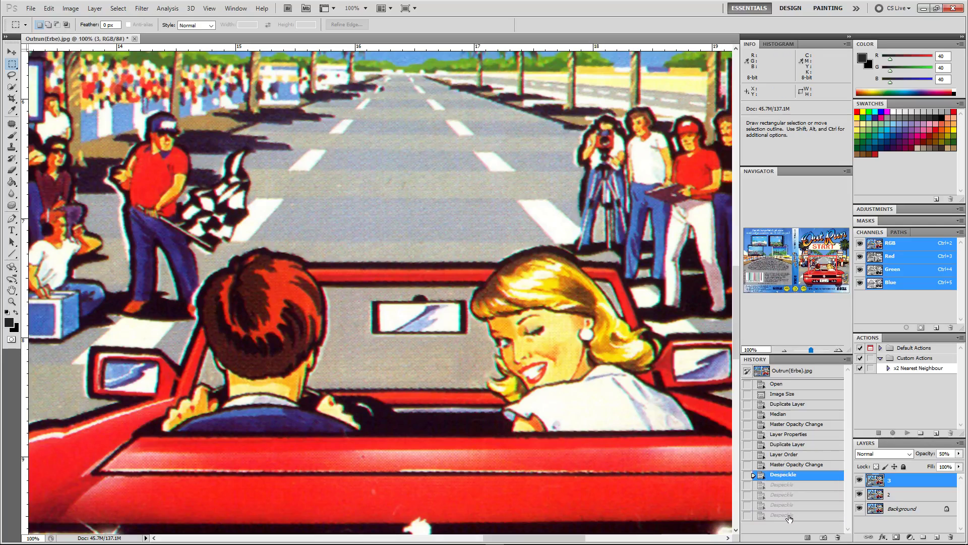
left_click(789, 515)
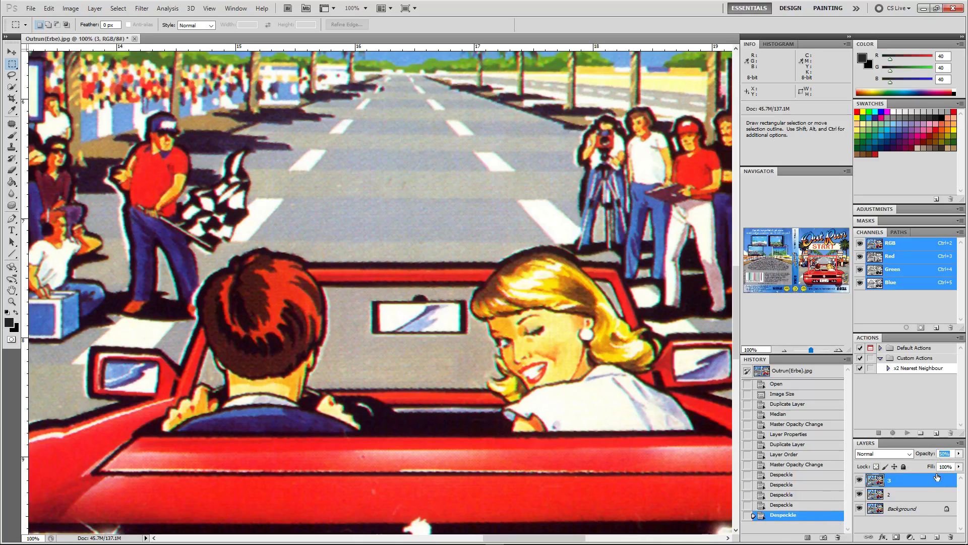
type("20")
key("Return")
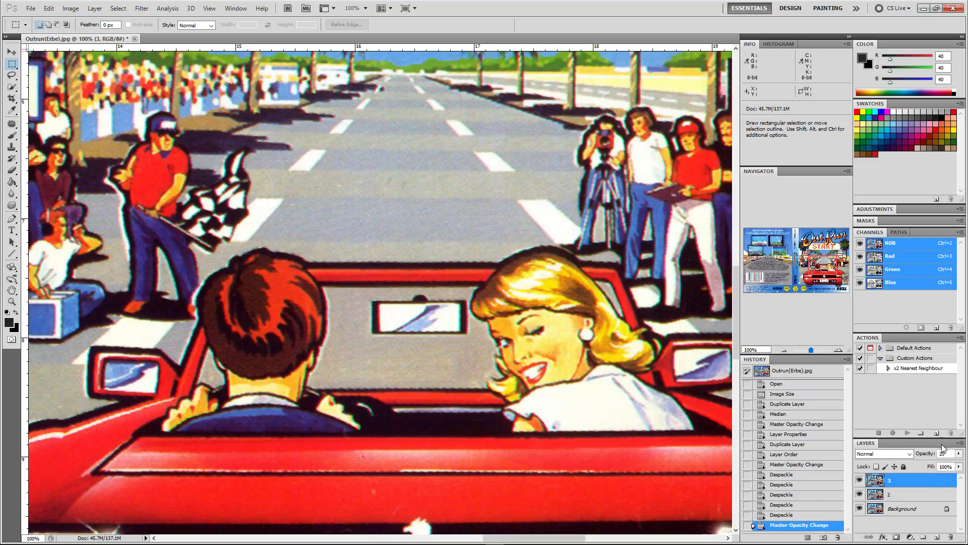
type("80")
key("Escape")
left_click(899, 498)
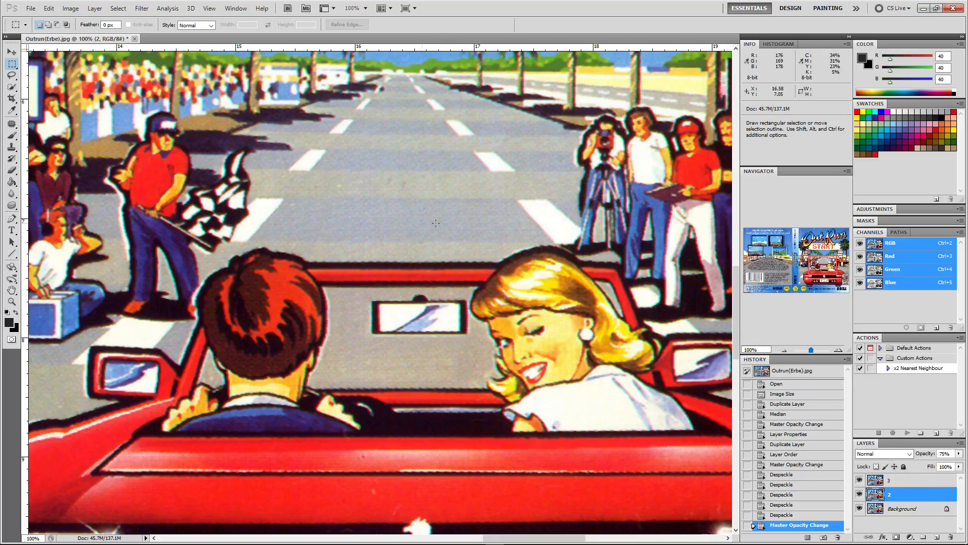
left_click(785, 395)
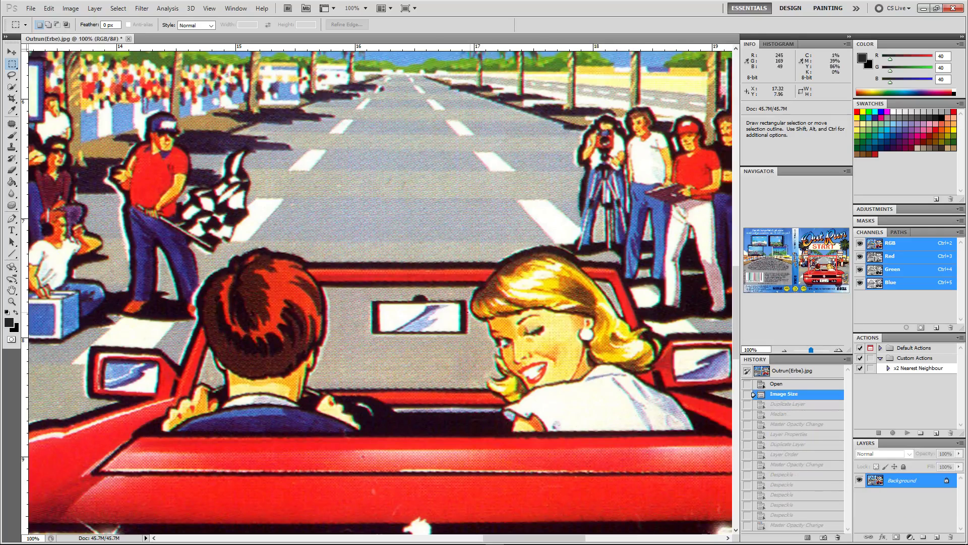
left_click(780, 526)
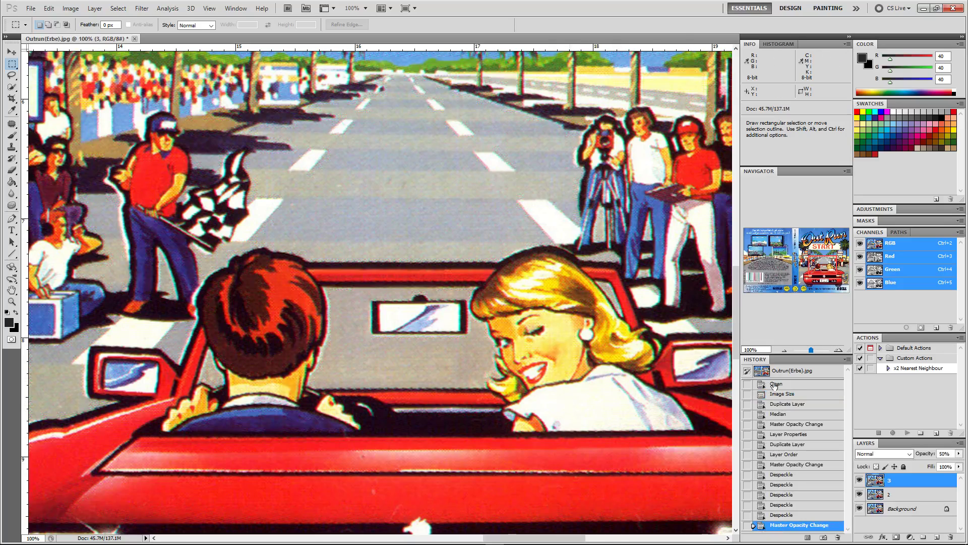
left_click(787, 394)
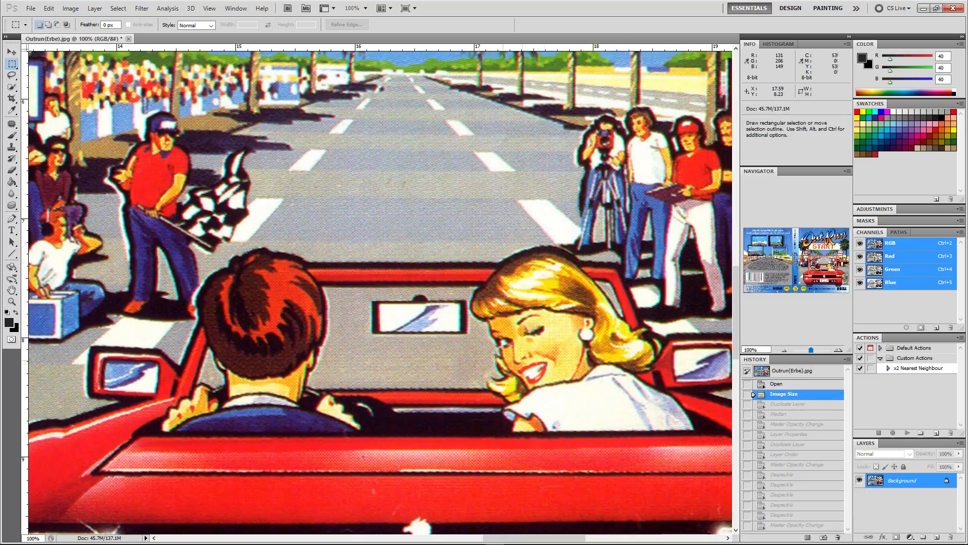
left_click(780, 525)
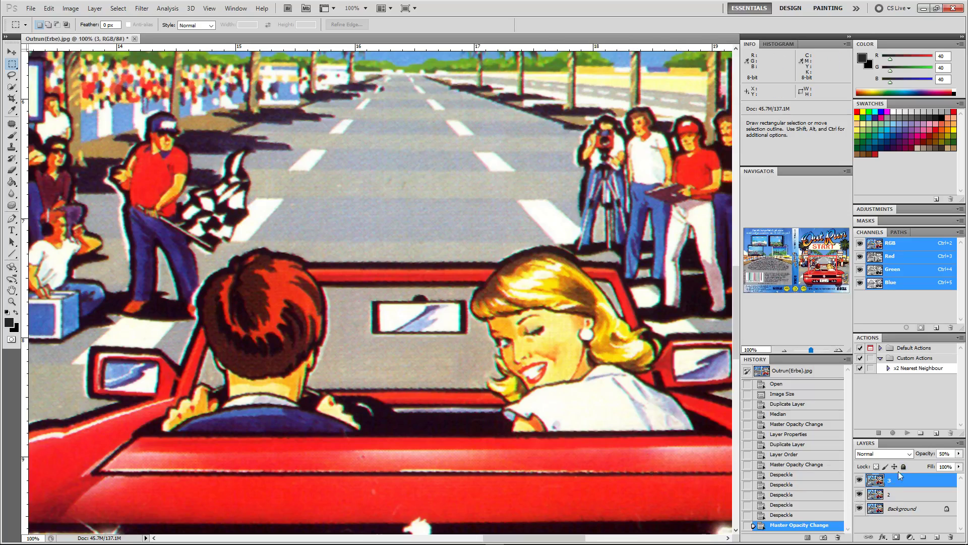
Resample the cover from 600 to 300 ppi (2556×1563 px) using Bicubic Sharper.
left_click(95, 9)
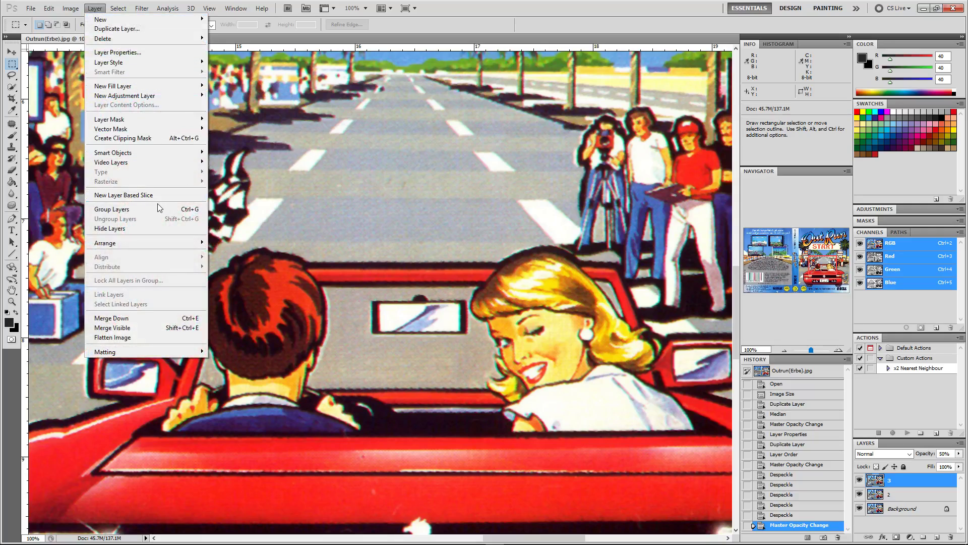
mouse_move(134, 128)
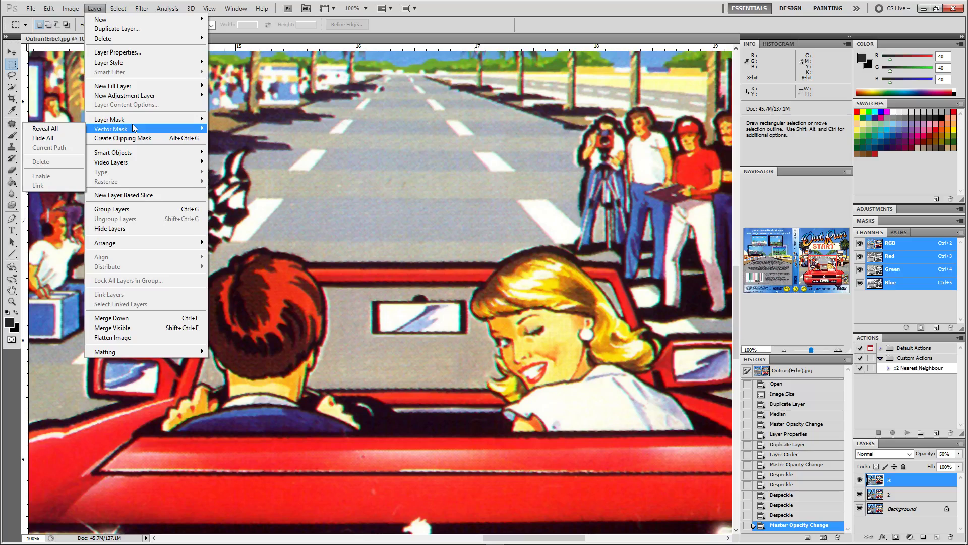
left_click(71, 8)
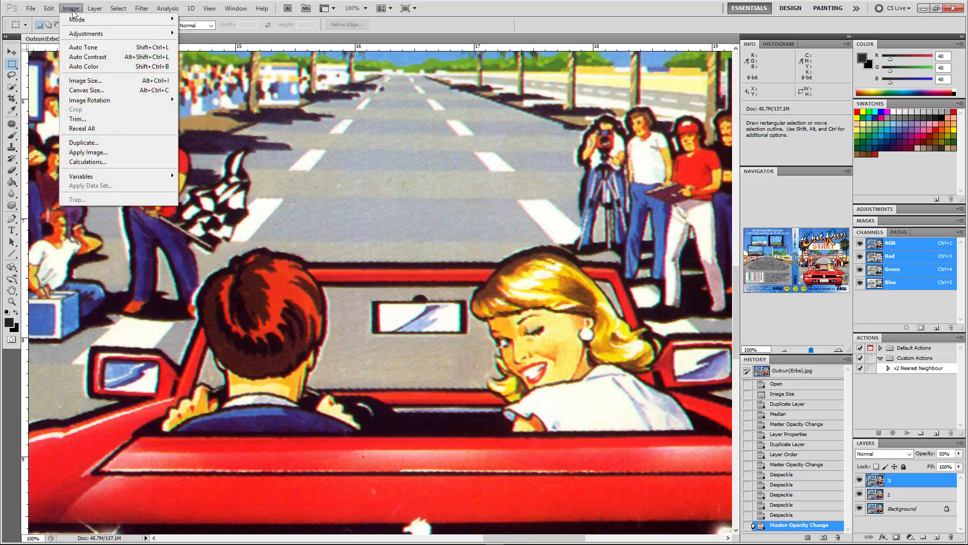
left_click(94, 81)
left_click(482, 281)
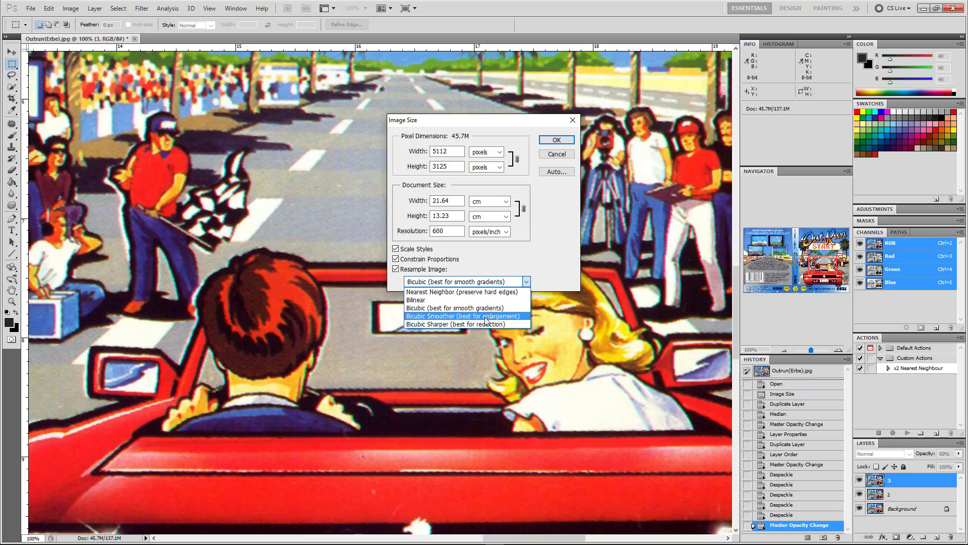
left_click(425, 325)
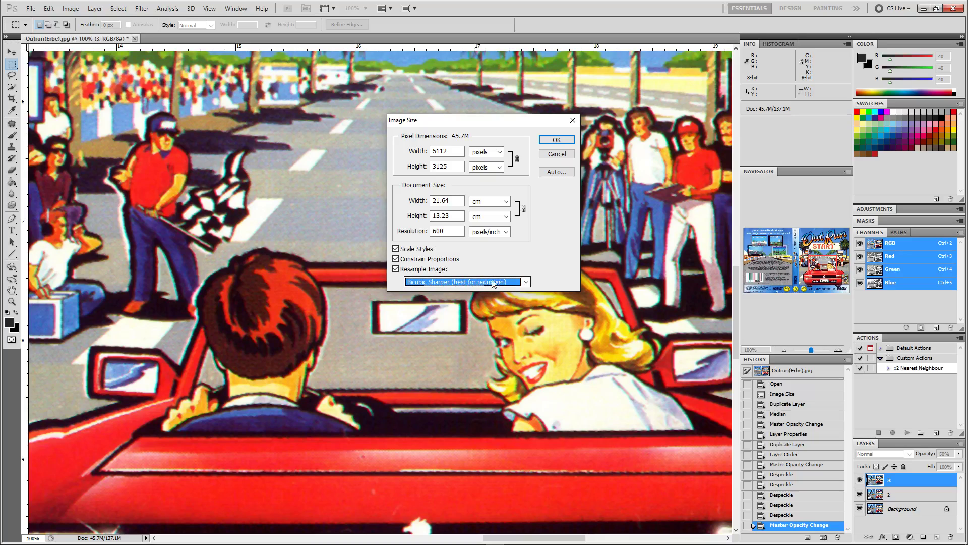
double_click(444, 231)
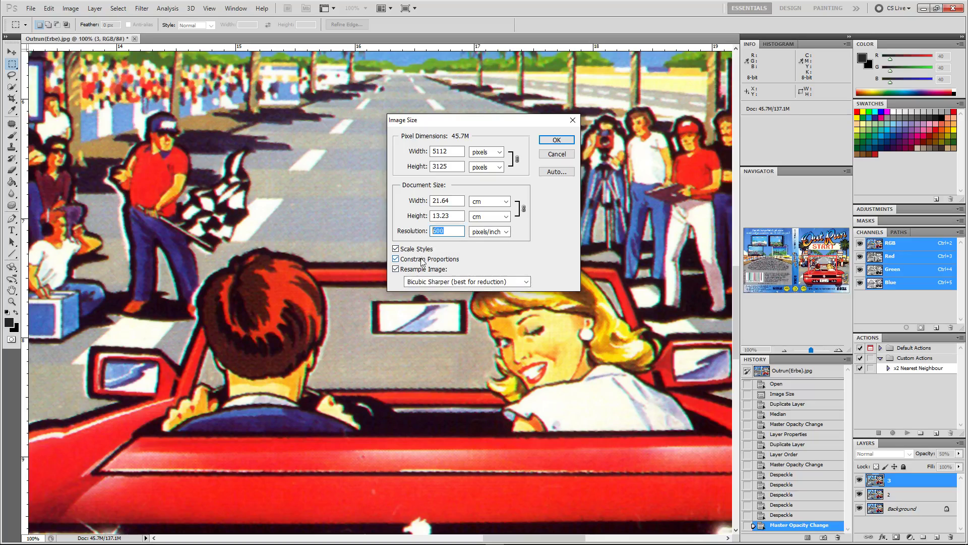
type("300")
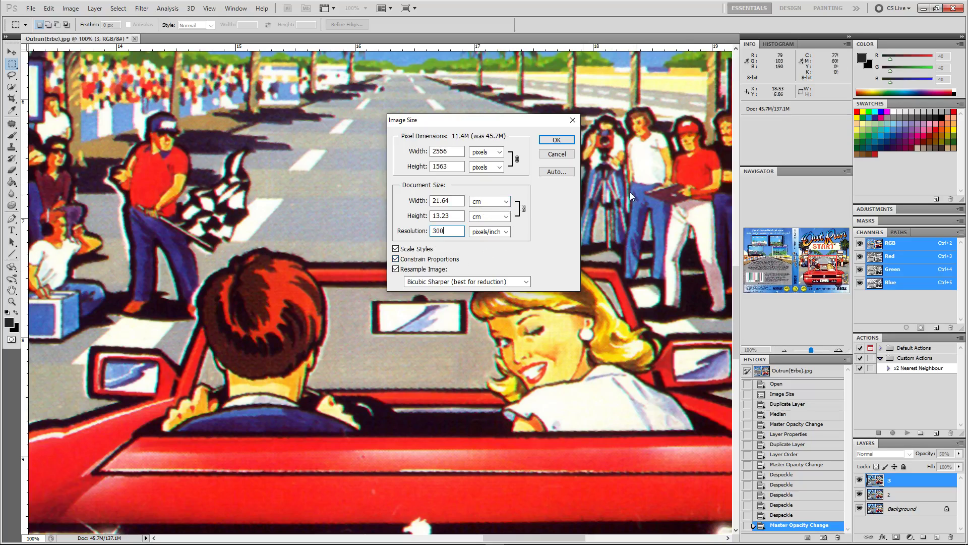
key("Return")
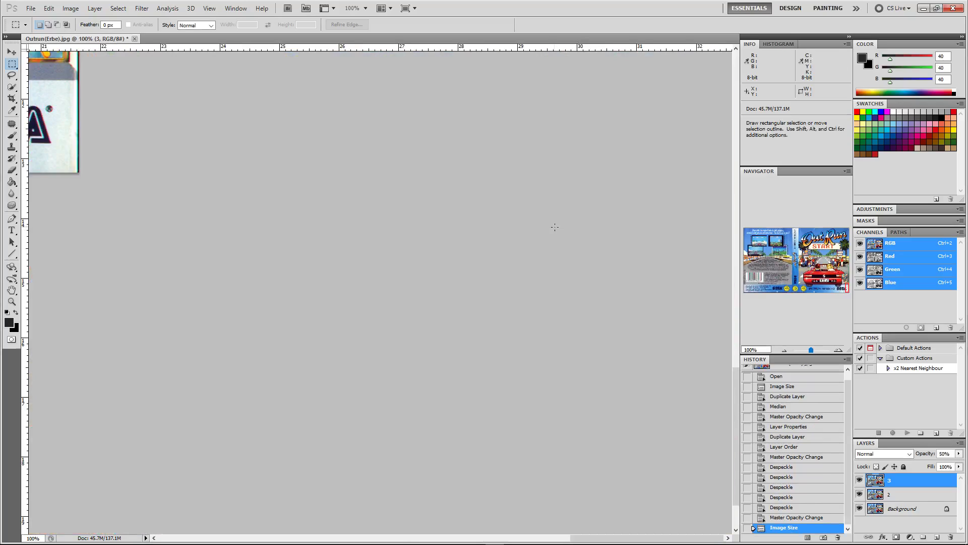
left_click(811, 272)
key("ctrl+1")
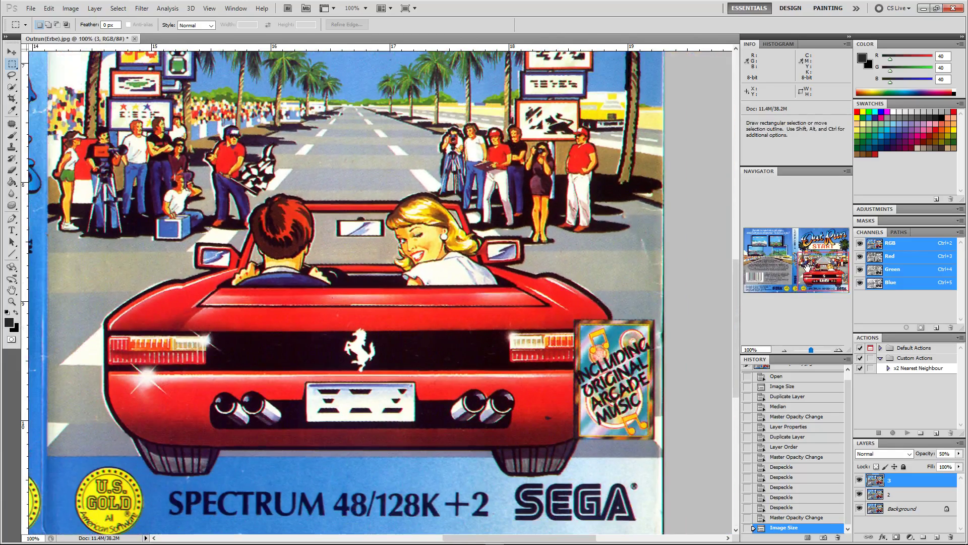
left_click(817, 263)
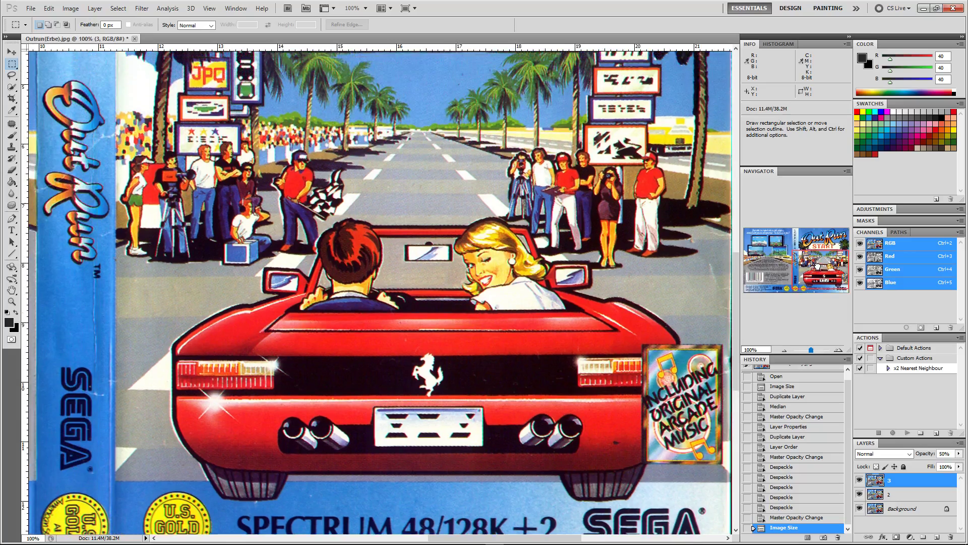
left_click_drag(818, 264, 818, 260)
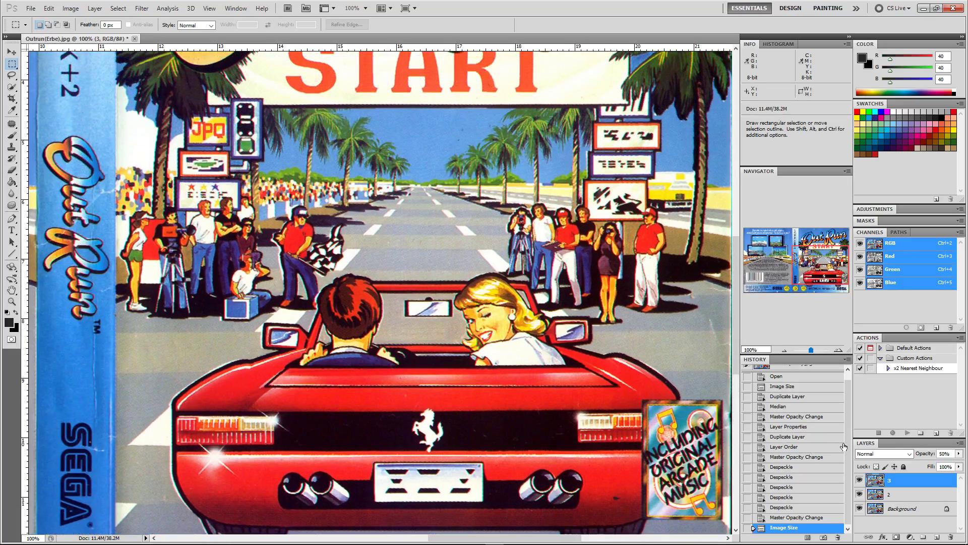
scroll(849, 433, "up", 1)
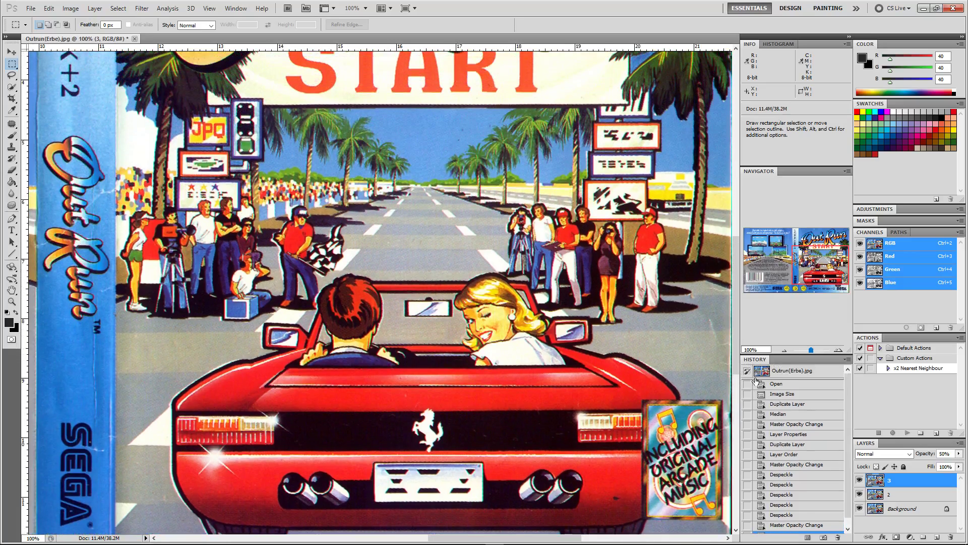
left_click(779, 373)
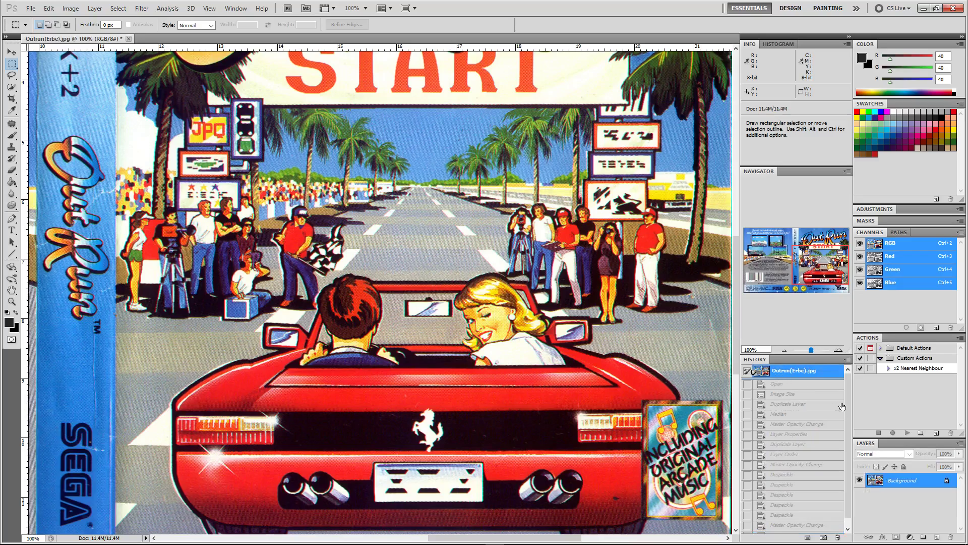
scroll(842, 406, "down", 1)
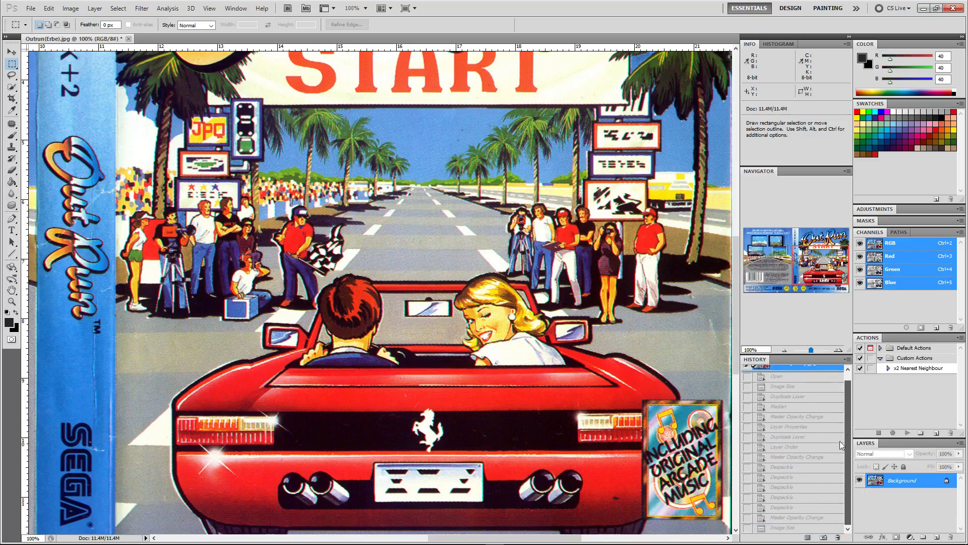
left_click(779, 527)
key("ctrl+plus")
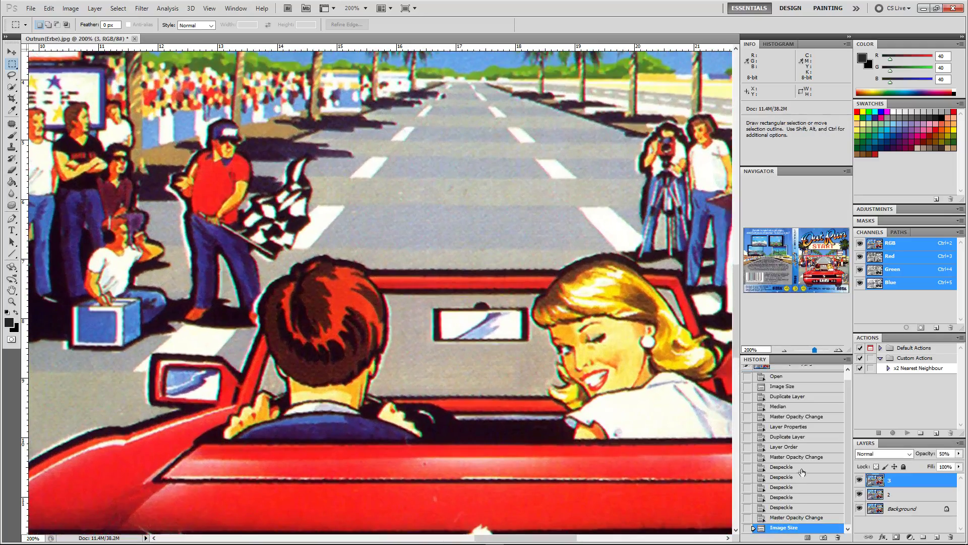
left_click_drag(818, 293, 834, 288)
key("ctrl+plus")
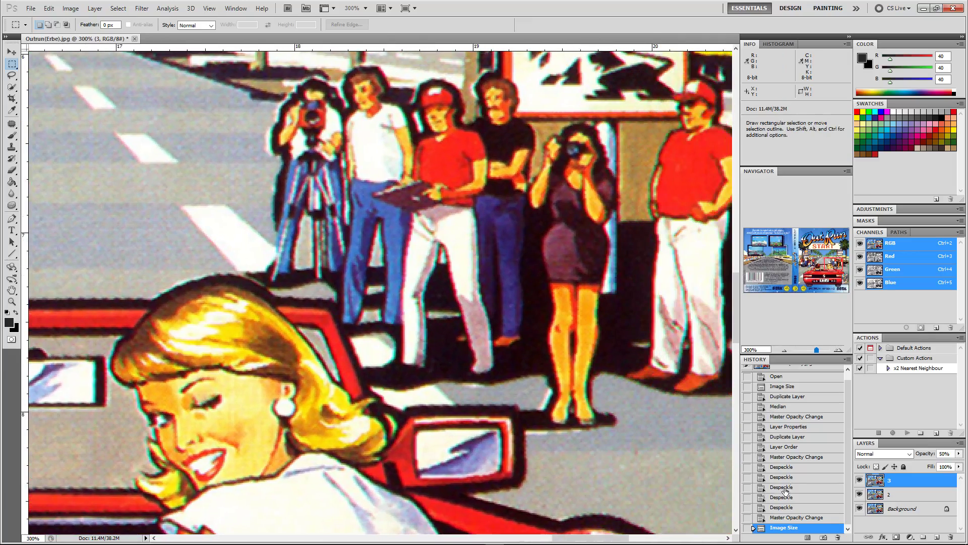
scroll(846, 378, "up", 2)
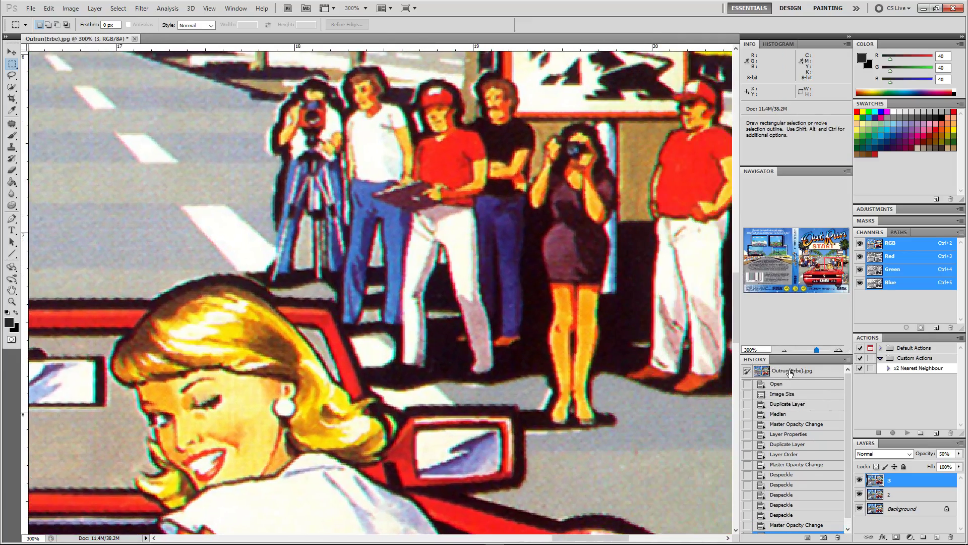
left_click(760, 371)
key("ctrl+minus")
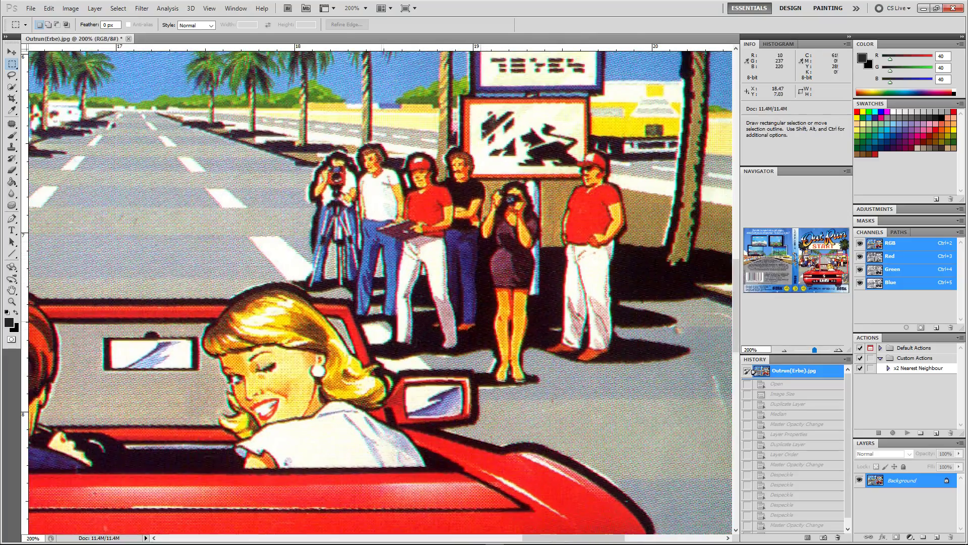
scroll(848, 419, "down", 1)
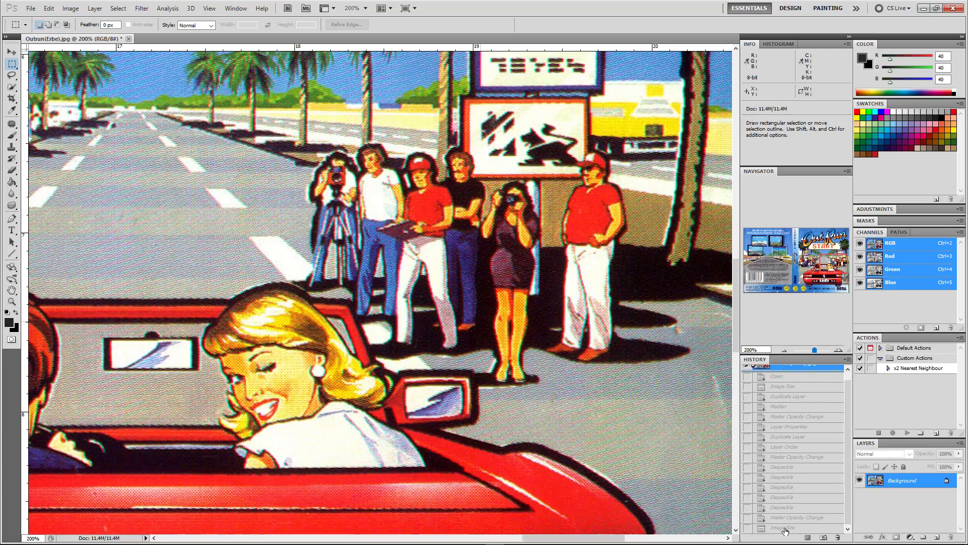
left_click(783, 527)
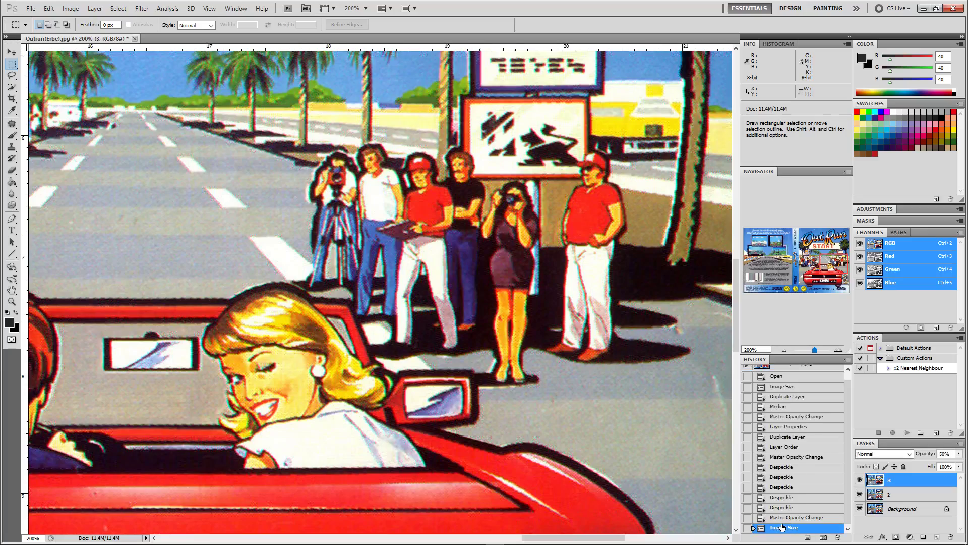
key("ctrl+minus")
key("ctrl+minus")
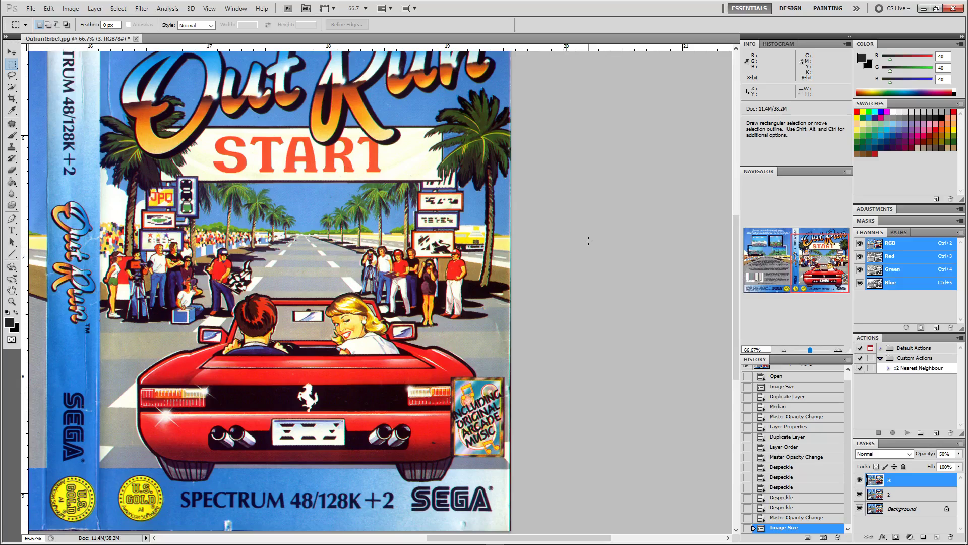
key("ctrl+plus")
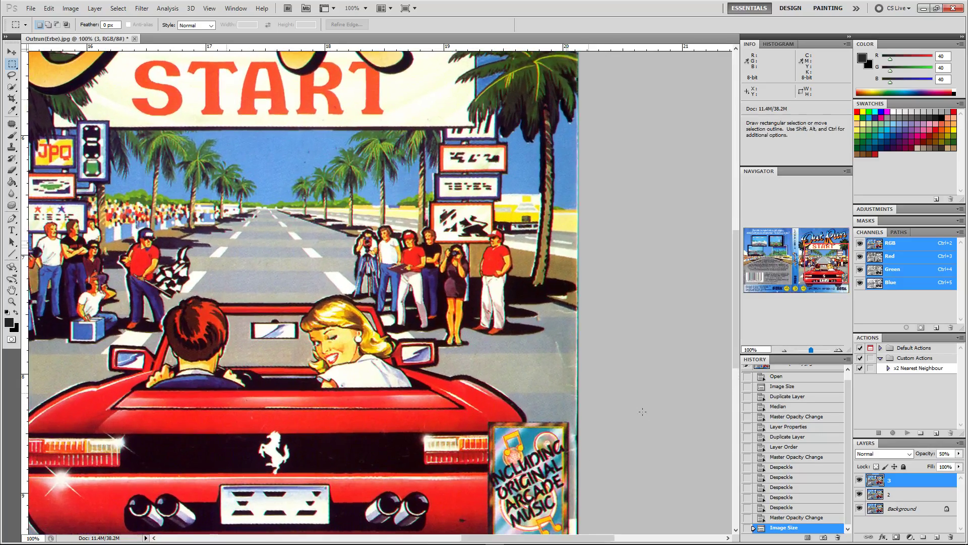
key("ctrl+plus")
left_click_drag(817, 268, 810, 264)
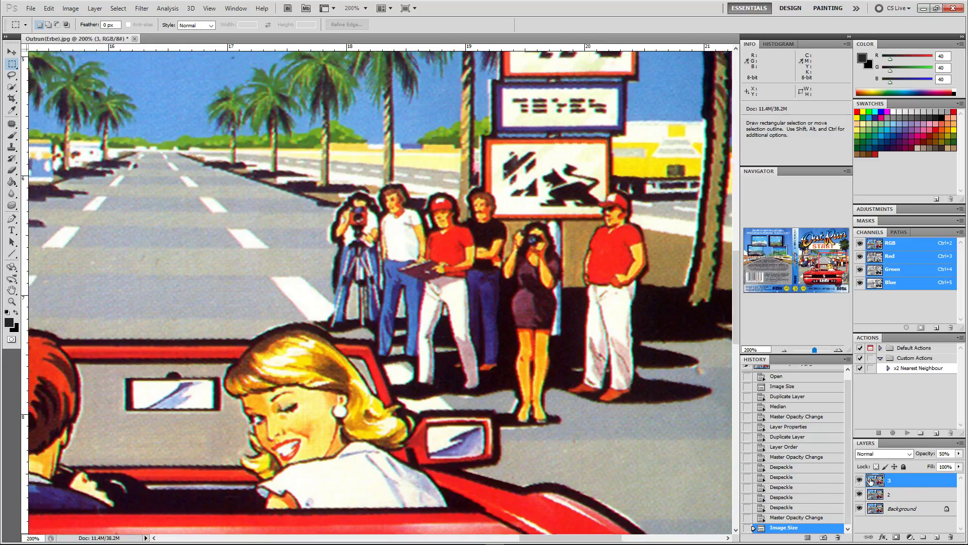
left_click(943, 453)
key("ctrl+0")
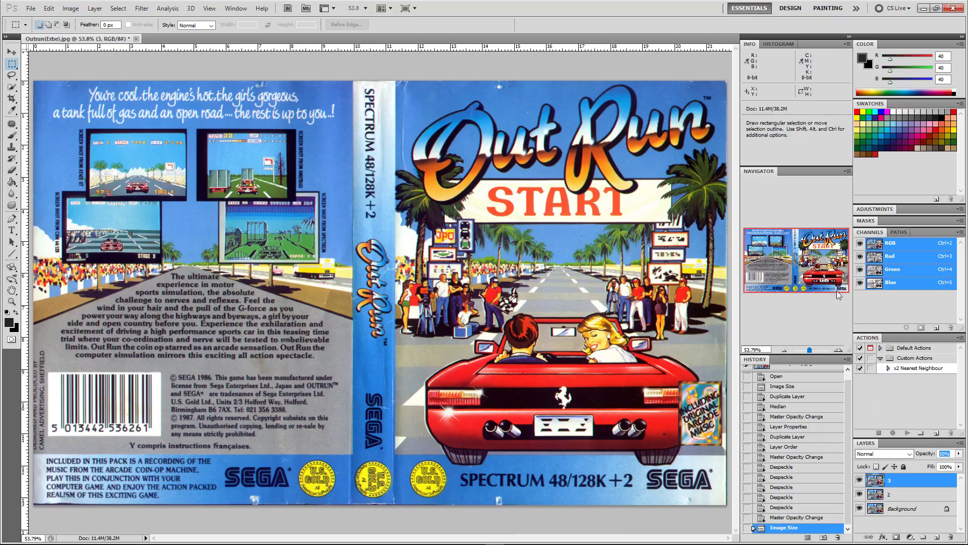